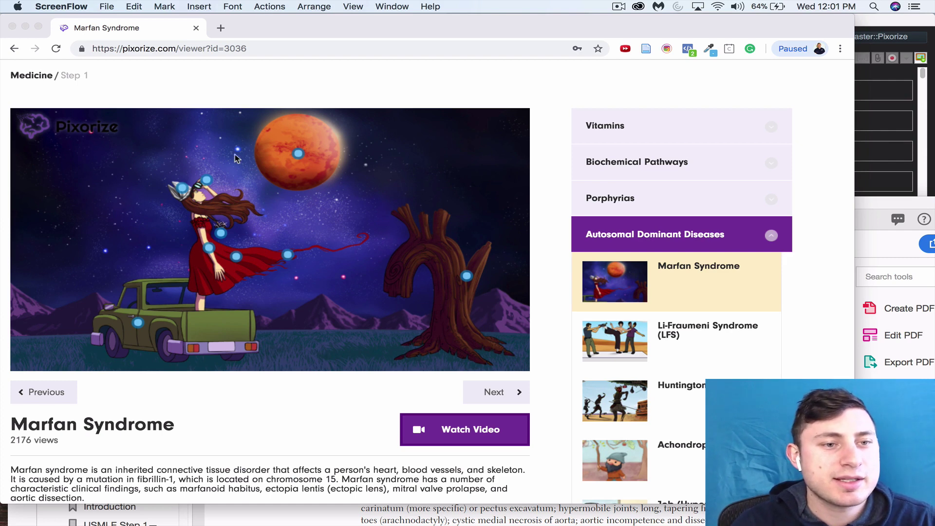
Reveal the sketch facts (Mitral Valve Prolapse, Marfan Syndrome, Aortic Dissection, Fibrillin-1, Chromosome 15), then close the popups
left_click(181, 189)
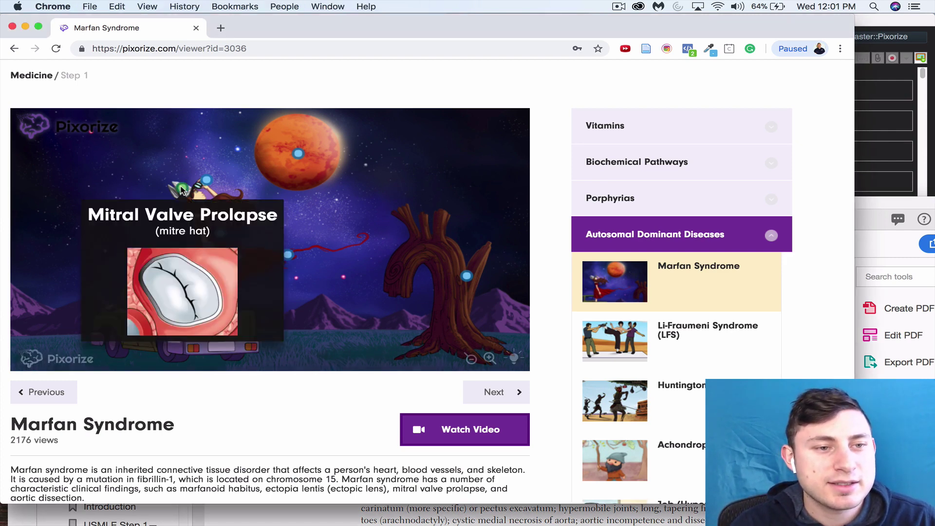
left_click(207, 180)
left_click(297, 153)
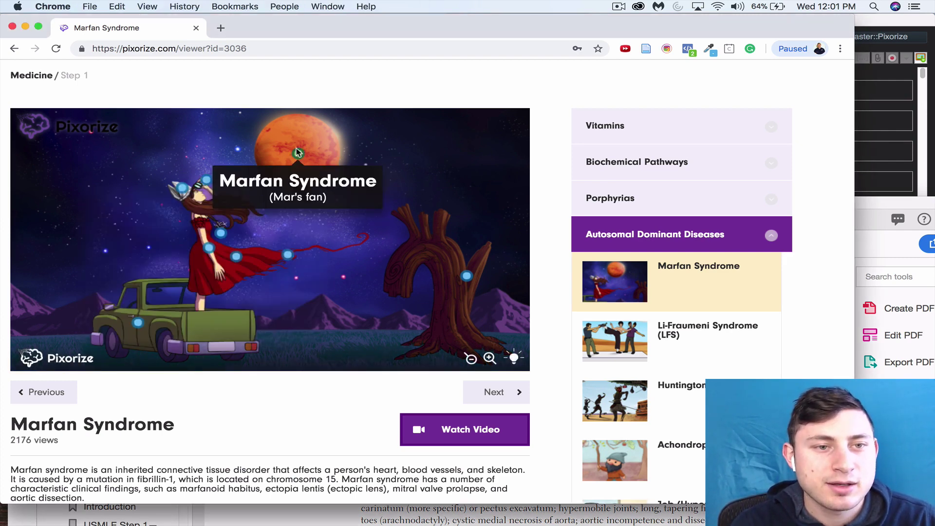
left_click(467, 276)
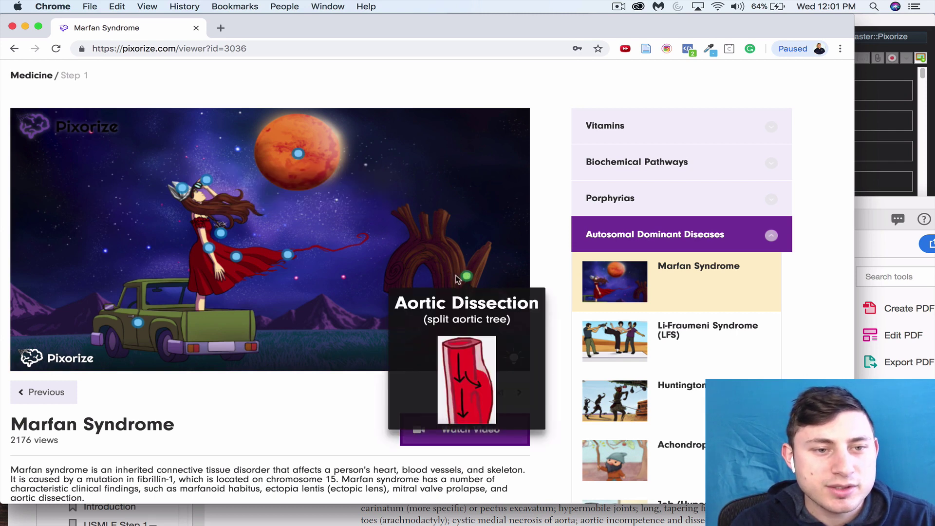
left_click(287, 255)
left_click(236, 256)
left_click(220, 235)
left_click(335, 290)
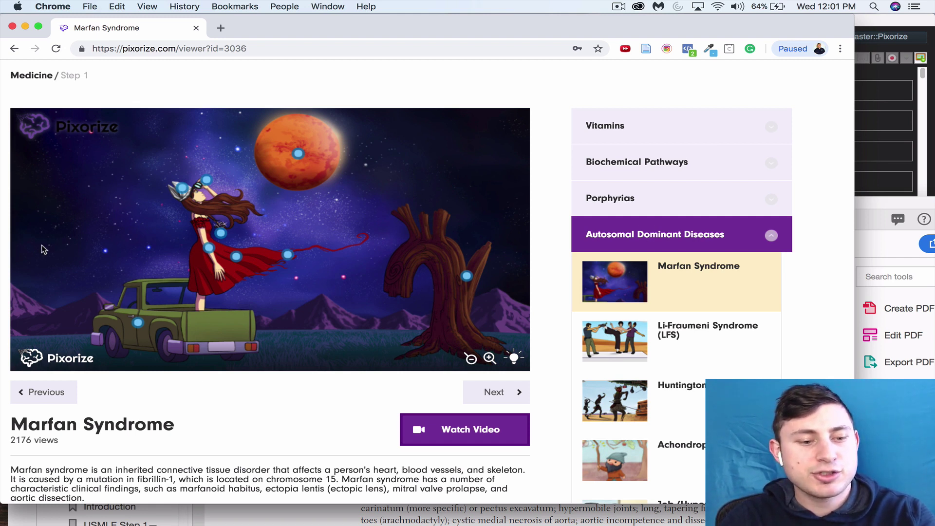
Screenshot the whole Marfan sketch and paste it into the note's Entire Sketch field
key("super+shift+4")
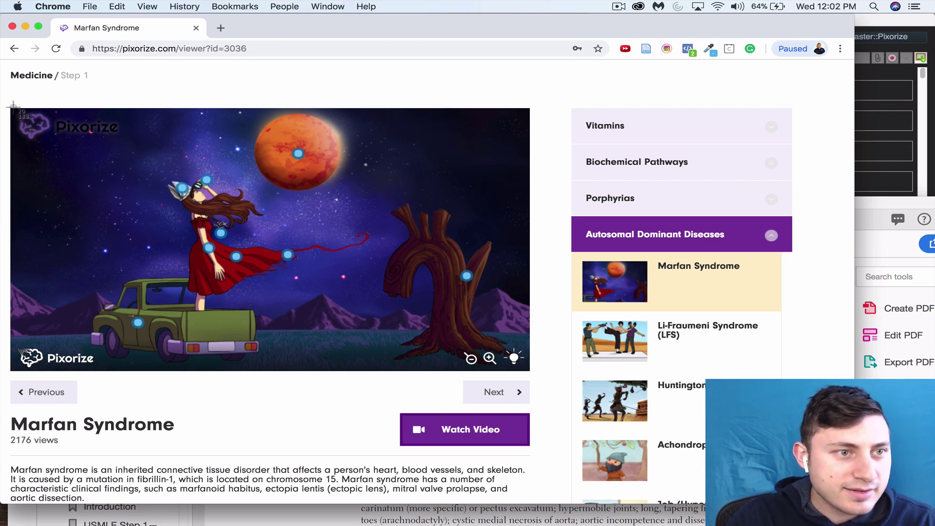
left_click_drag(10, 108, 531, 371)
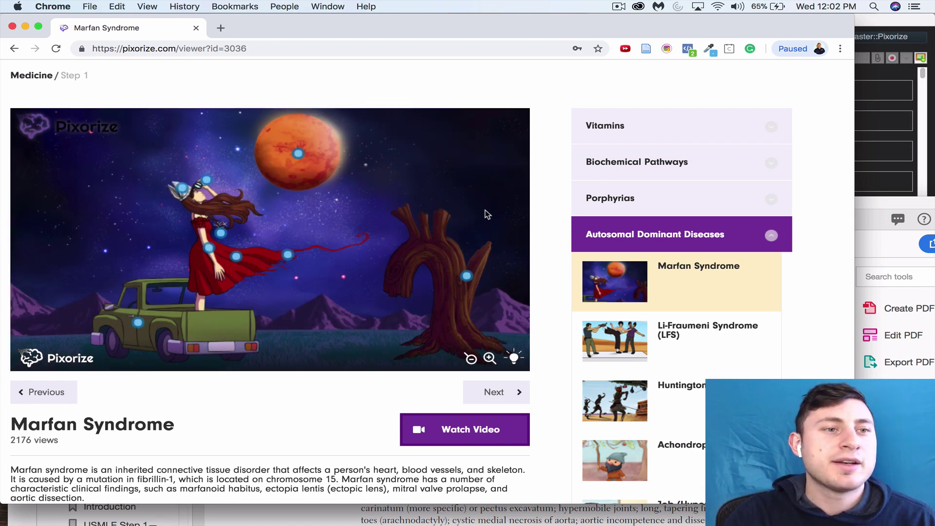
left_click(890, 108)
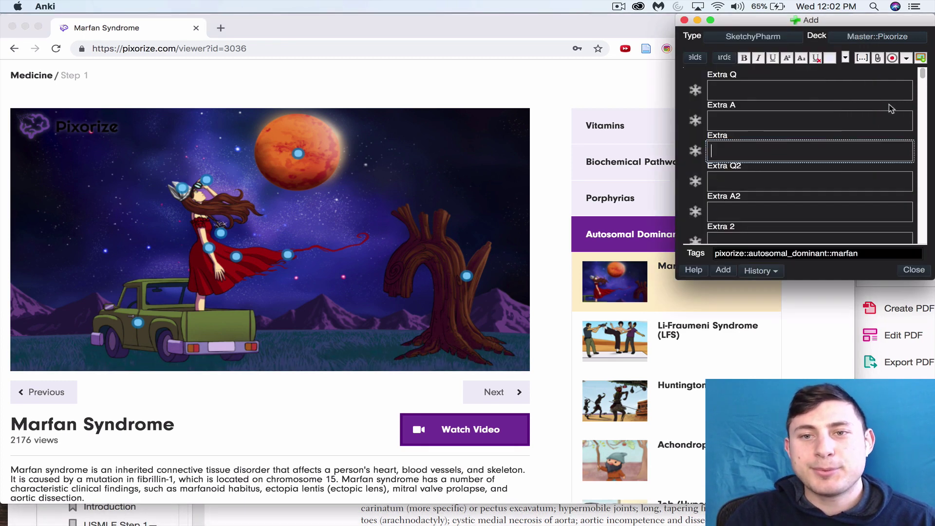
scroll(811, 202, "down", 20)
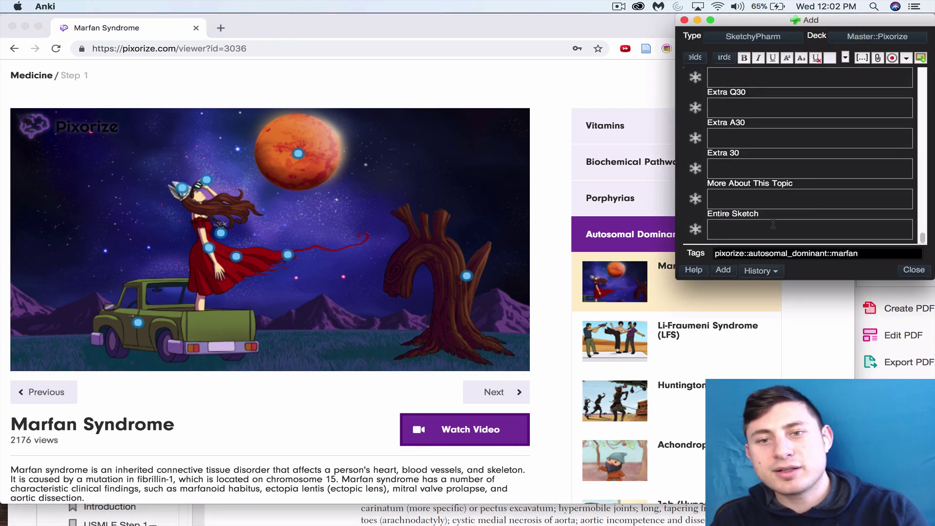
left_click(773, 224)
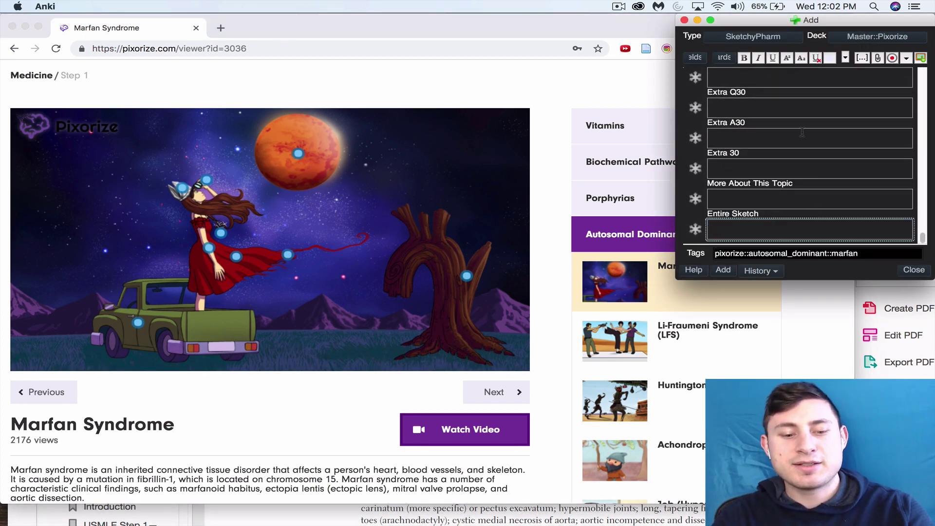
key("super+v")
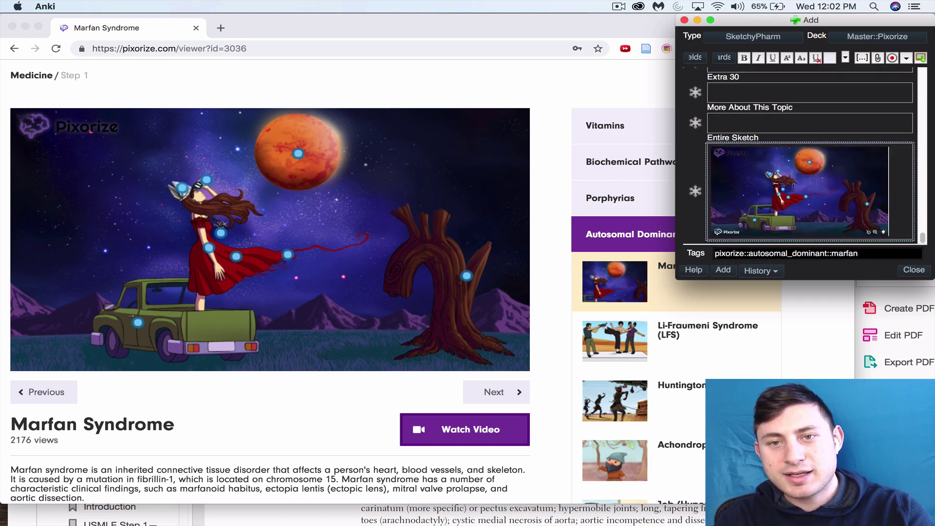
left_click(750, 125)
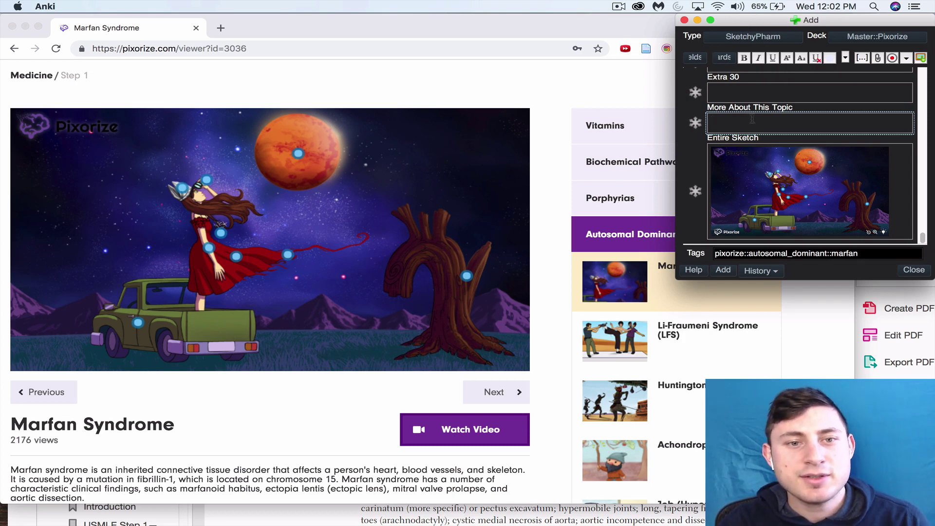
scroll(752, 119, "up", 20)
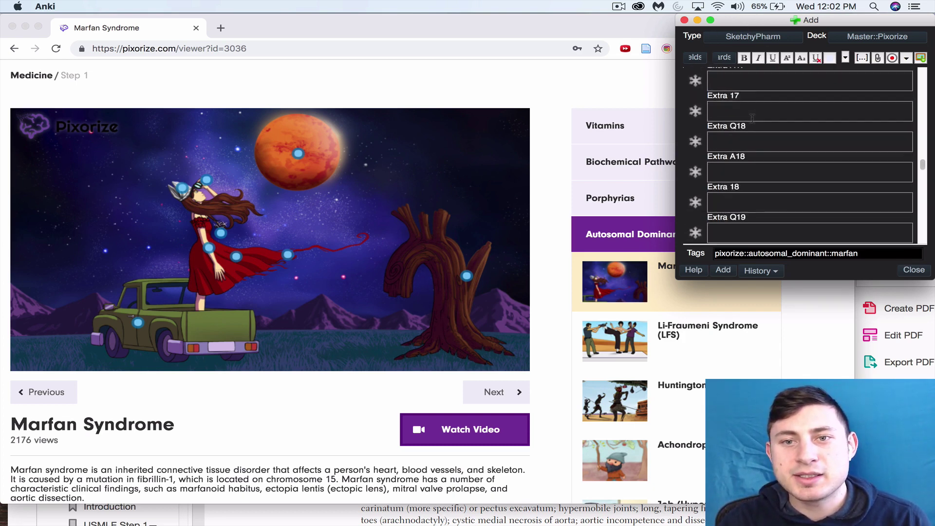
scroll(752, 119, "up", 20)
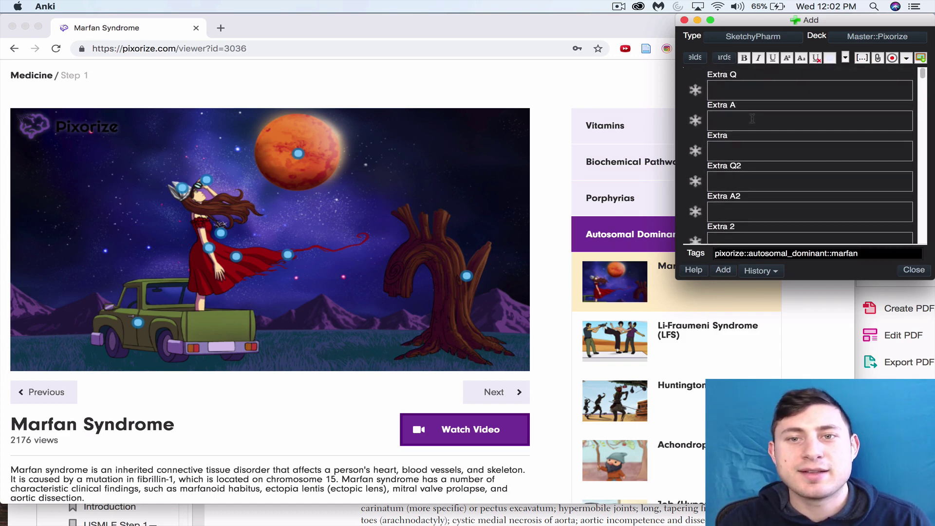
scroll(752, 119, "down", 20)
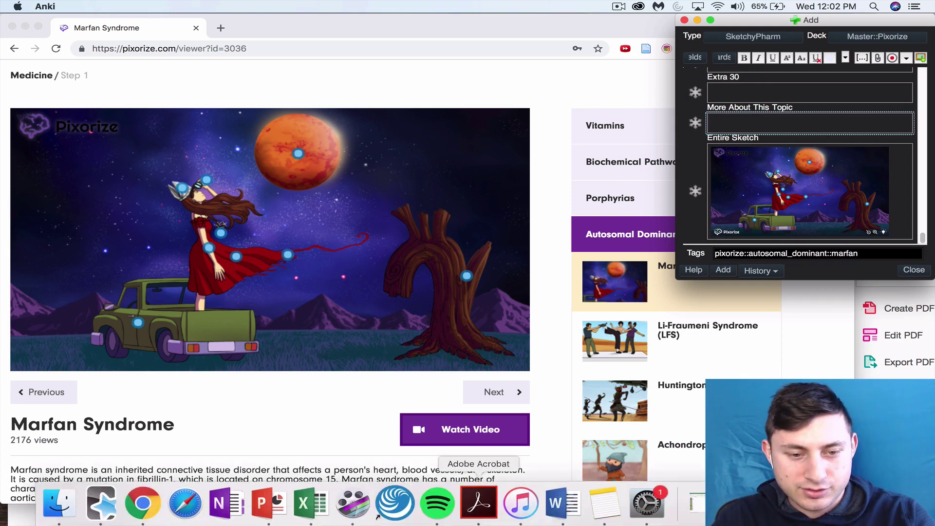
Search First Aid for 'marfan' and return to the Marfan syndrome entry on page 52
left_click(525, 512)
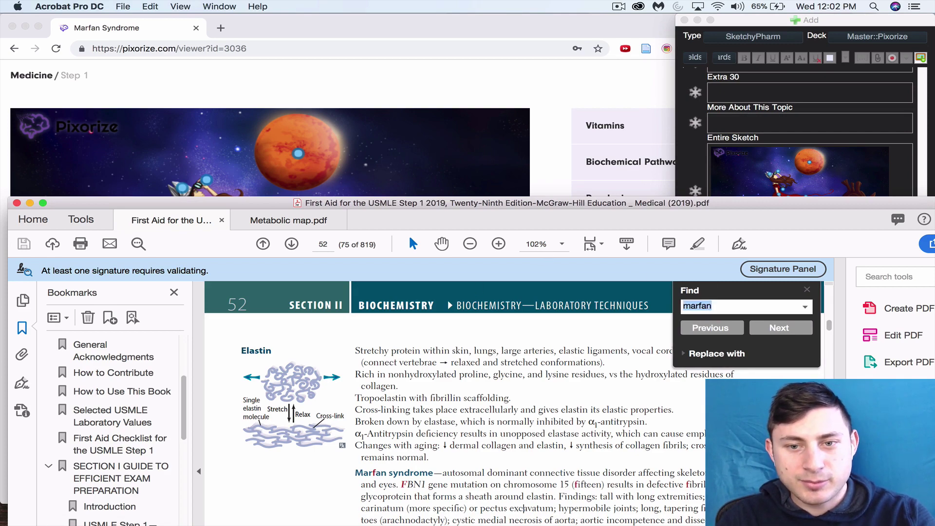
left_click(709, 305)
key("Return")
left_click(710, 328)
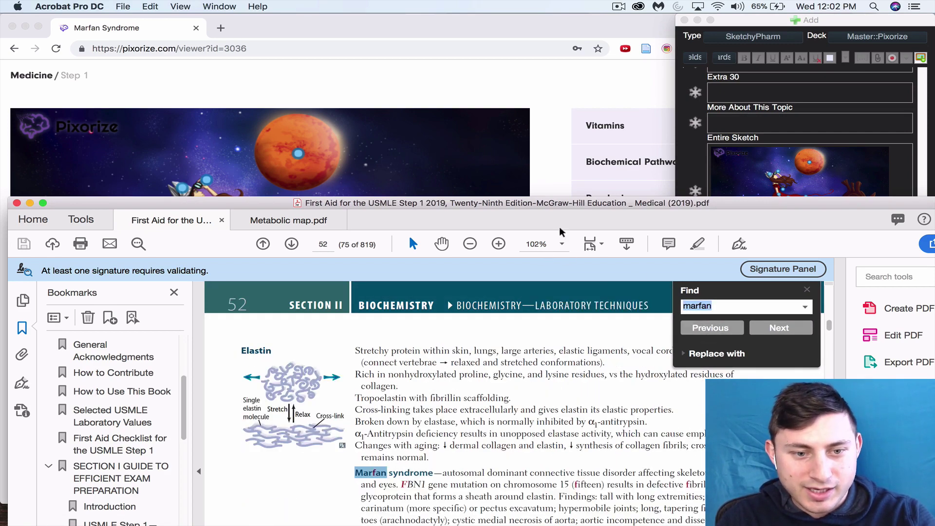
left_click_drag(541, 214, 518, 61)
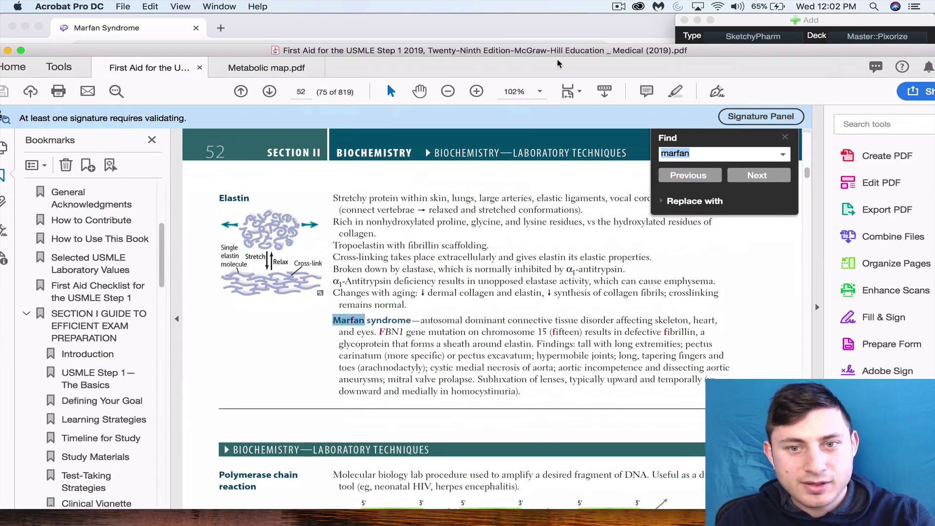
Close the search panel and screenshot the Marfan syndrome passage under Elastin
left_click(784, 137)
left_click(282, 343)
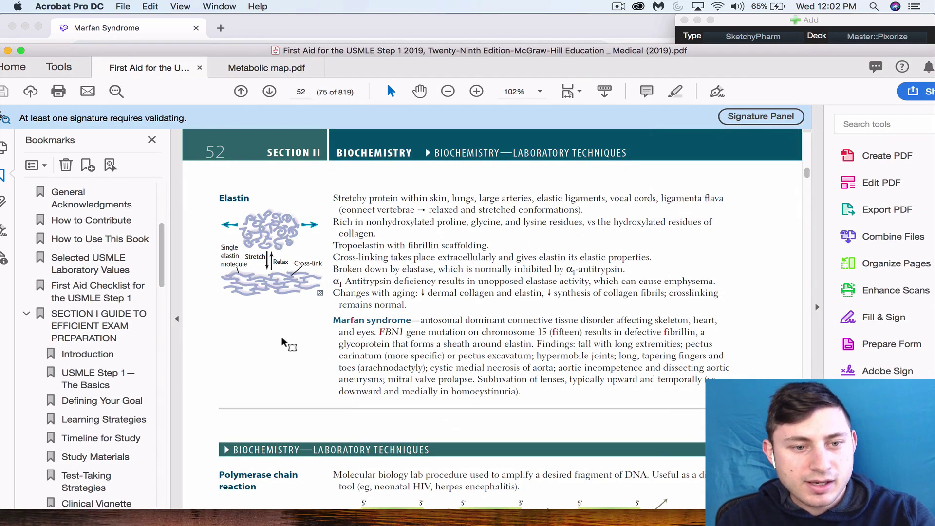
key("super+shift+4")
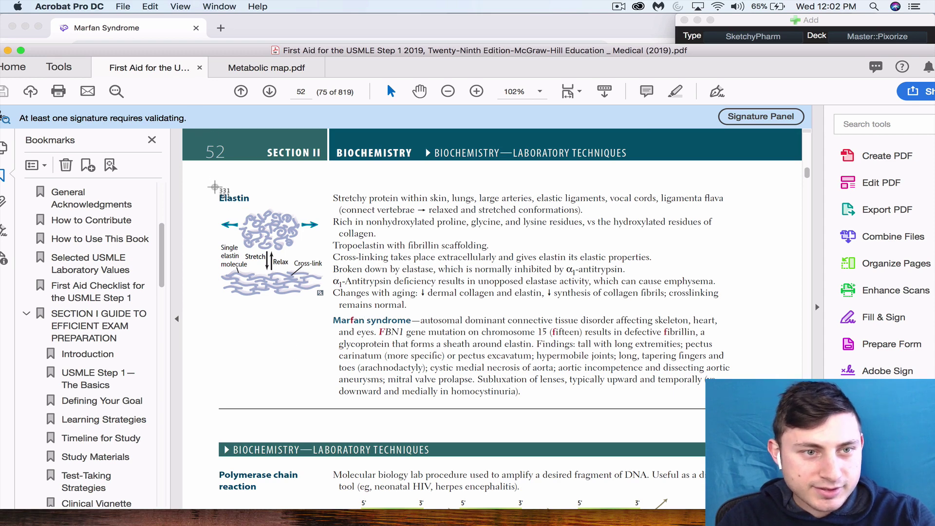
left_click_drag(191, 164, 766, 407)
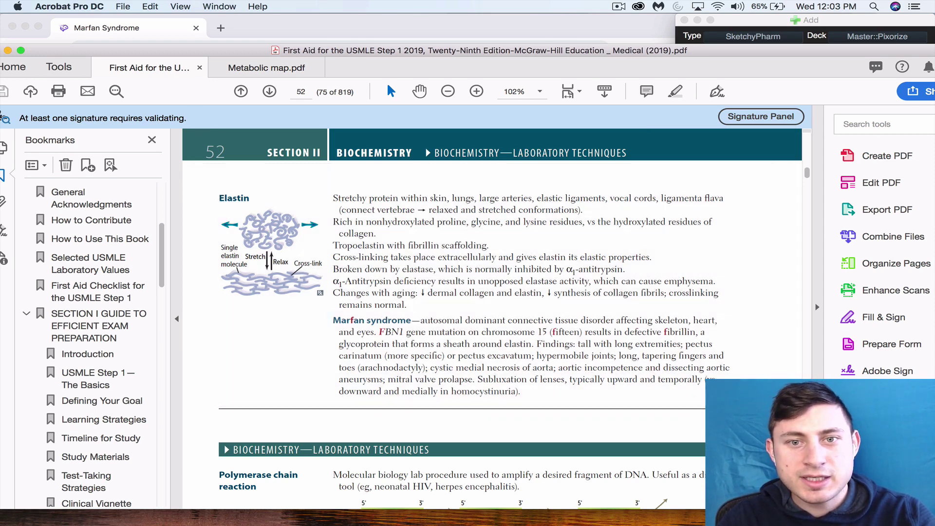
Paste the First Aid Elastin/Marfan passage screenshot into the More About This Topic field
left_click(744, 22)
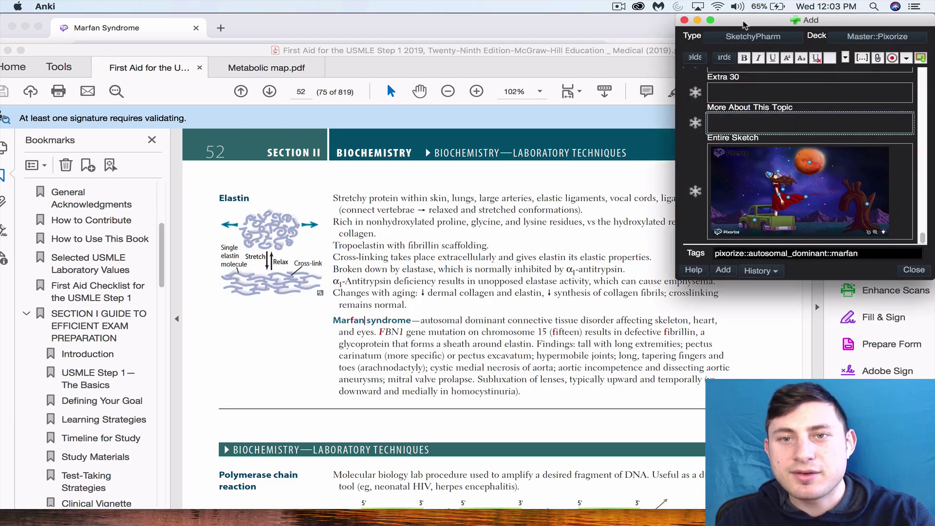
left_click_drag(744, 23, 701, 23)
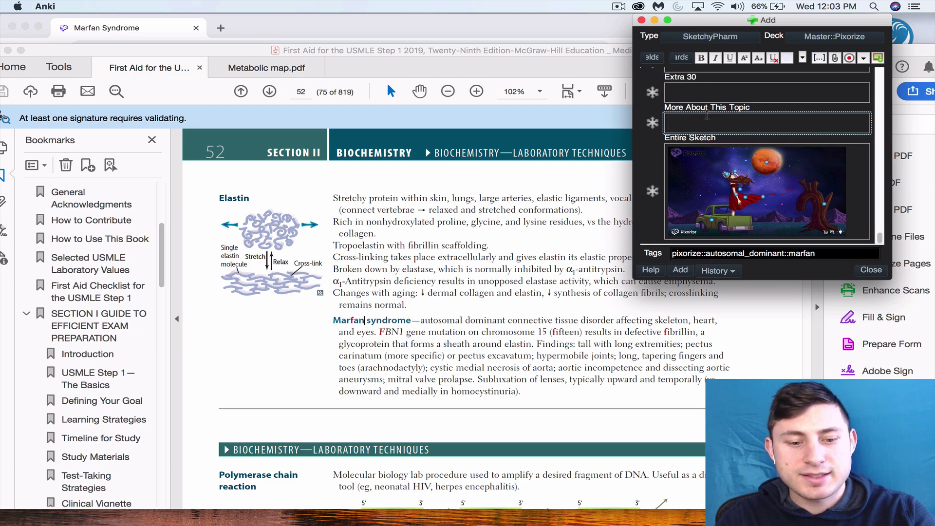
key("super+v")
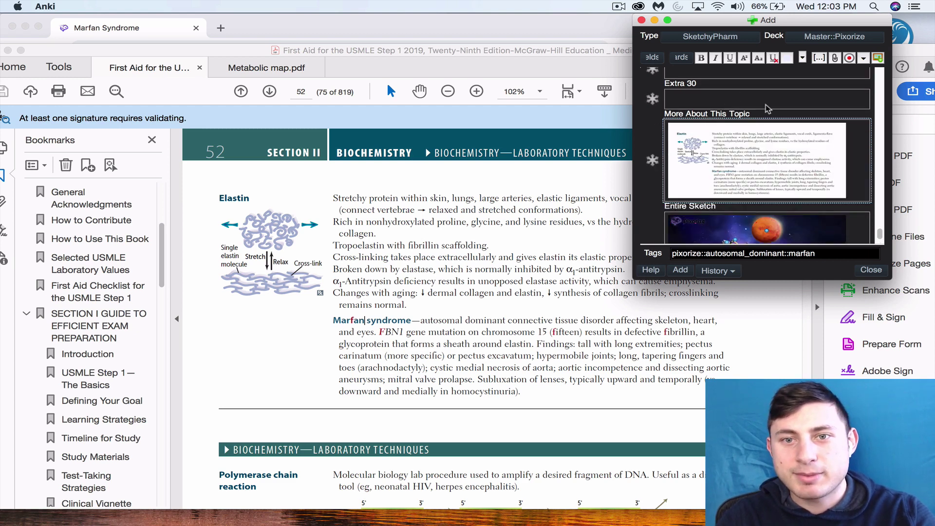
scroll(800, 154, "up", 10)
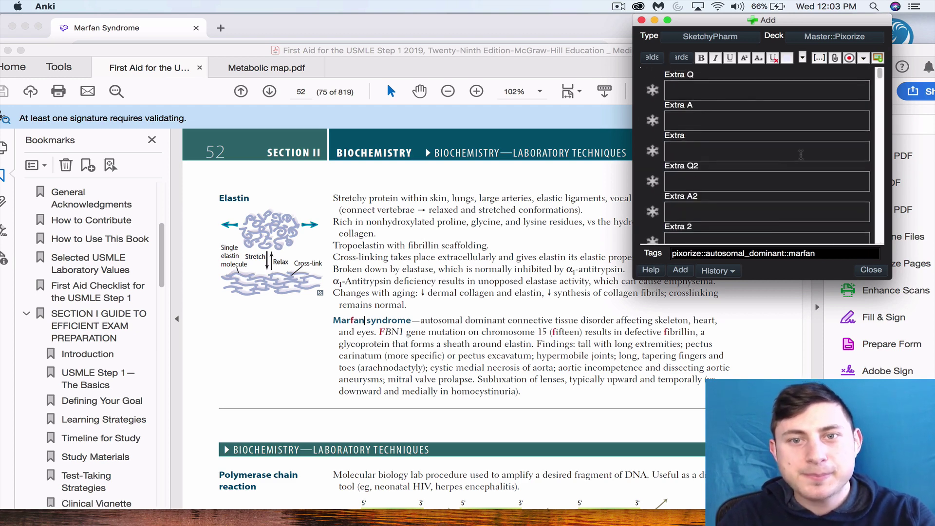
Screenshot the Pixorize sketch with the Autosomal Dominant truck fact pinned
left_click(443, 31)
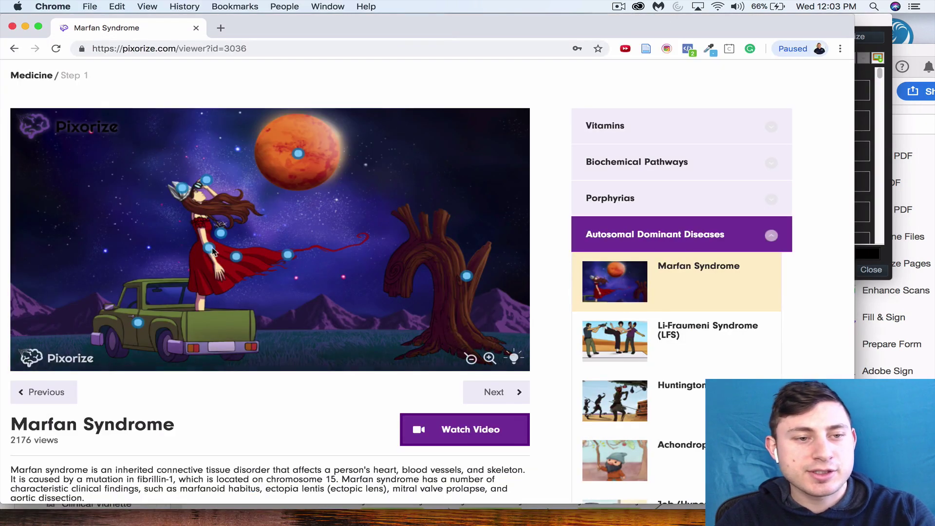
mouse_move(209, 180)
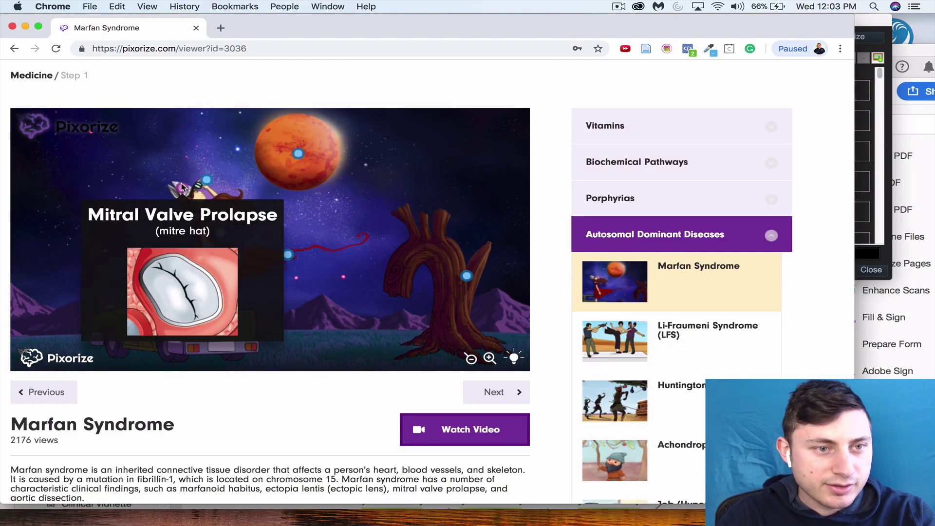
scroll(209, 323, "down", 1)
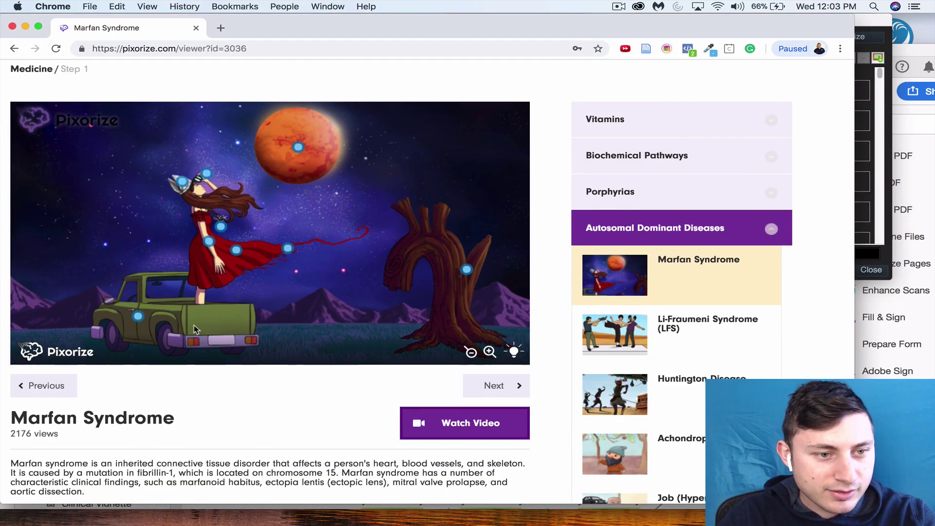
left_click(139, 318)
key("super+shift+4")
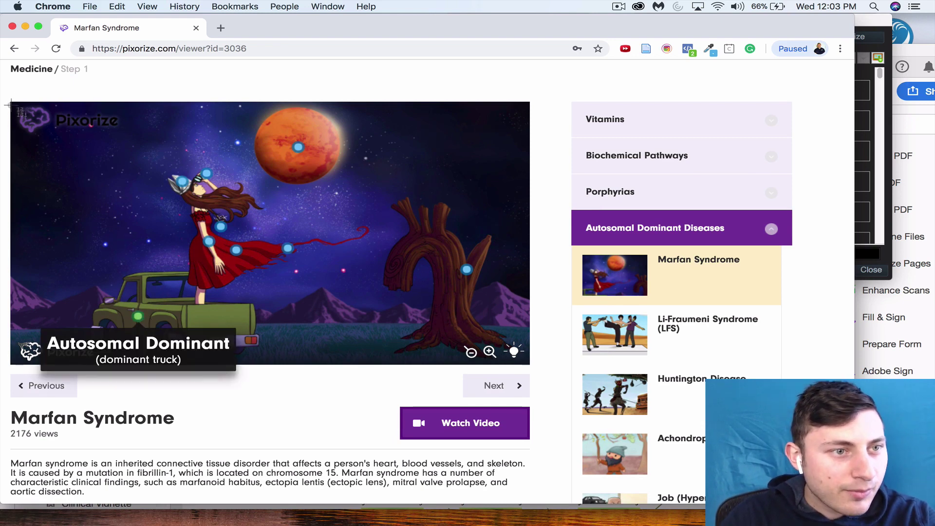
left_click_drag(10, 100, 529, 370)
Paste the Autosomal Dominant sketch capture into the note's Extra field
left_click(864, 189)
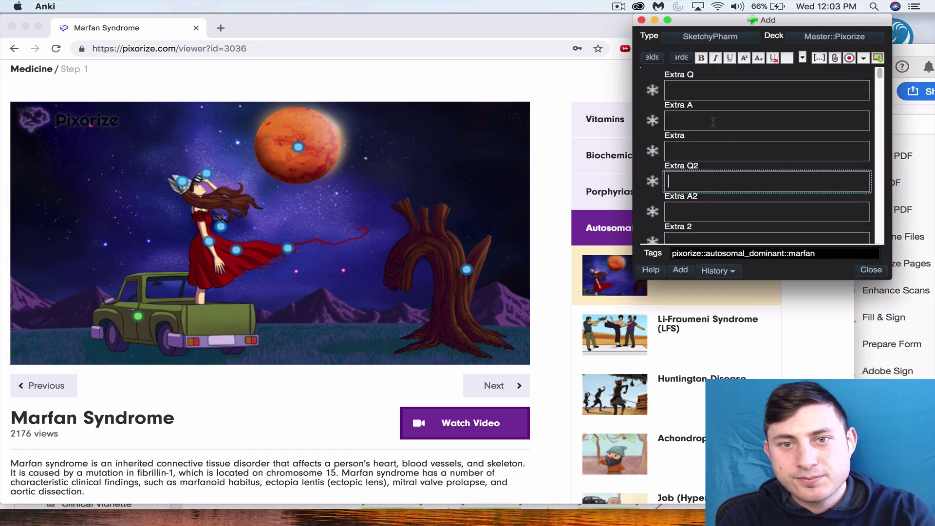
left_click(708, 148)
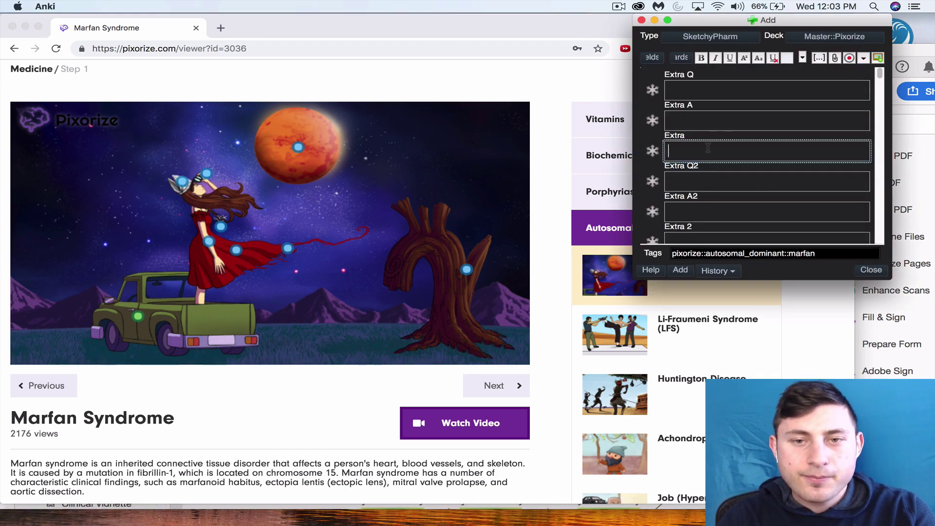
key("super+v")
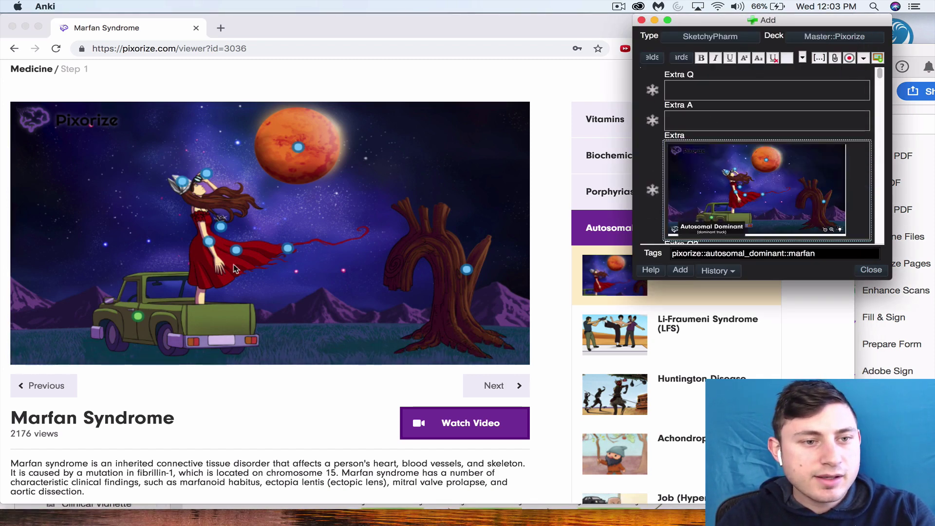
Screenshot the sketch with the Chromosome 15 label revealed on the dress
scroll(265, 299, "down", 1)
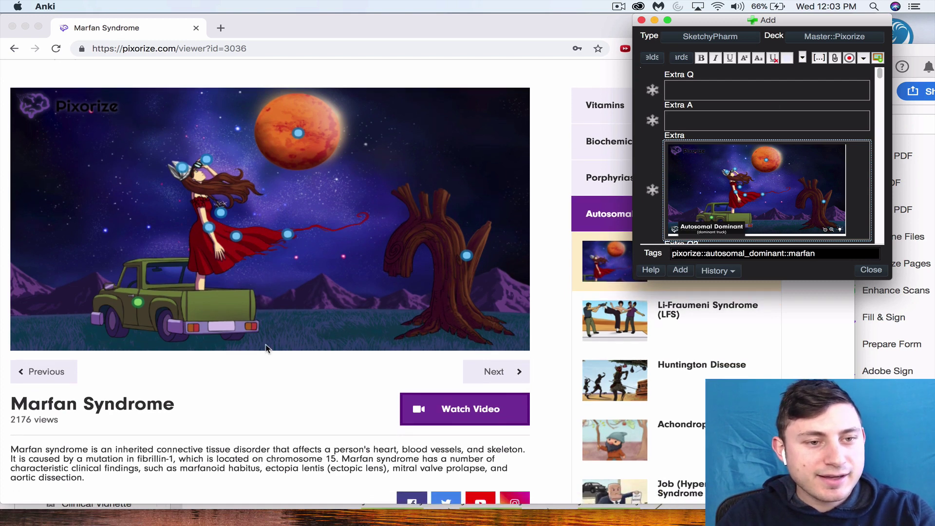
left_click(265, 348)
scroll(267, 343, "up", 2)
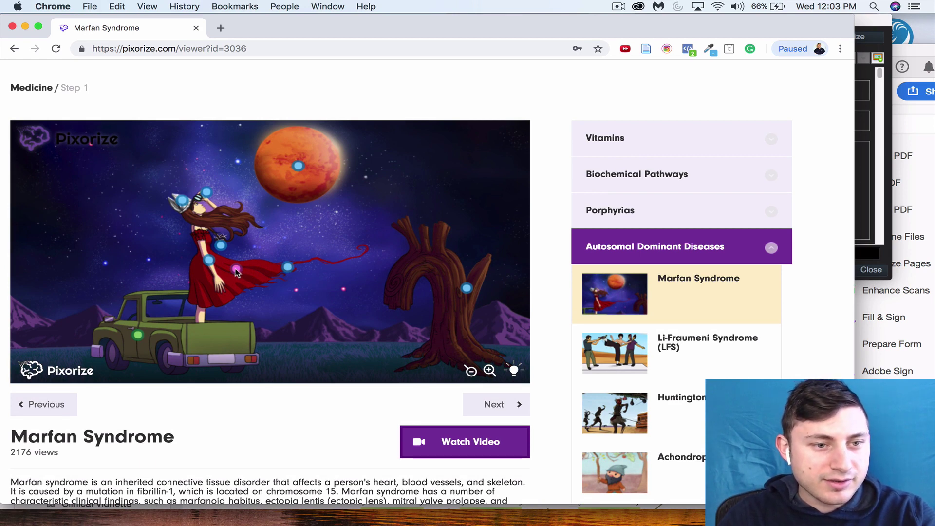
left_click(236, 271)
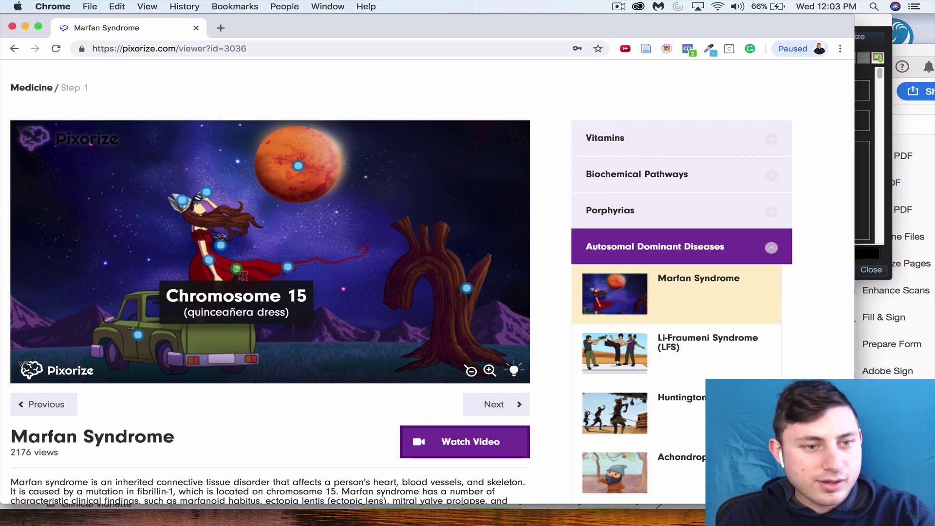
key("super+shift+4")
left_click_drag(160, 238, 528, 384)
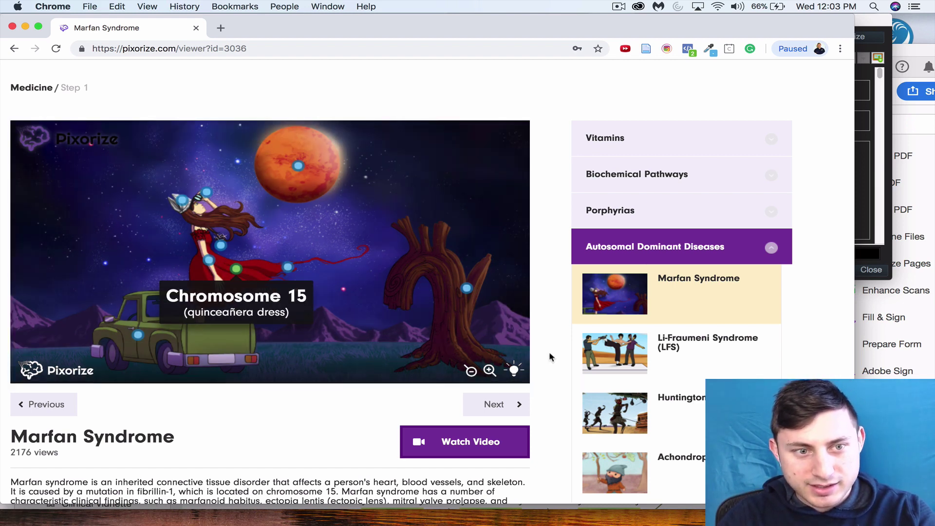
Paste the Chromosome 15 capture below the first image in the Extra field
left_click(871, 206)
scroll(771, 156, "down", 3)
left_click(855, 152)
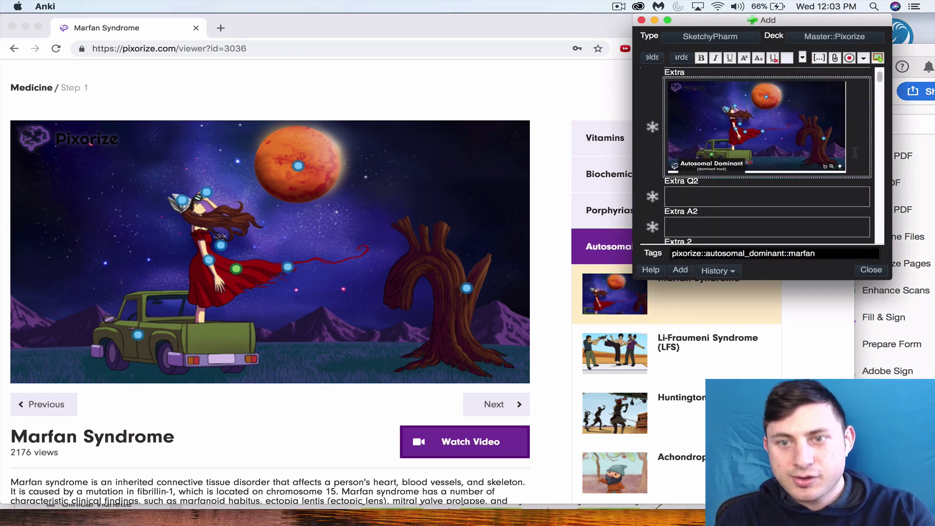
key("super+v")
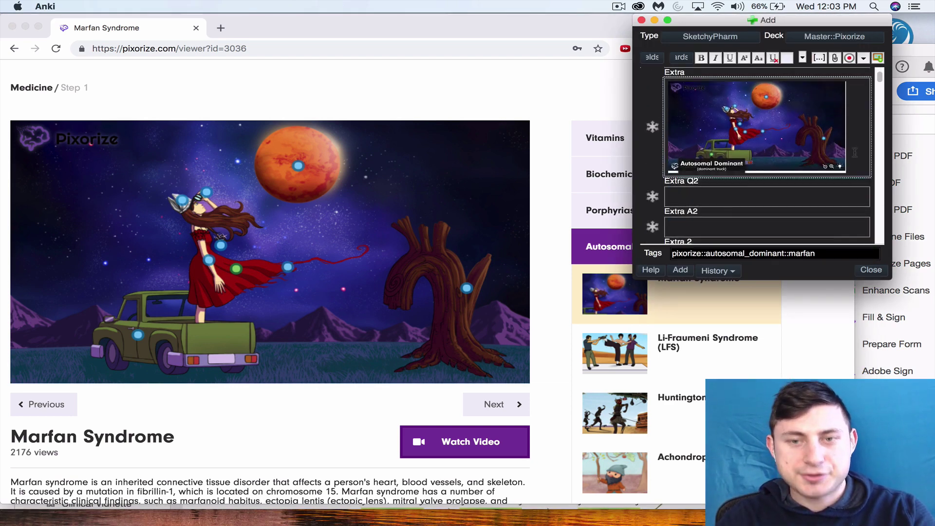
Write Extra Q: 'What is the inheritance pattern of marfan syndrome and what chromosome is mutated'
left_click(735, 91)
type("W")
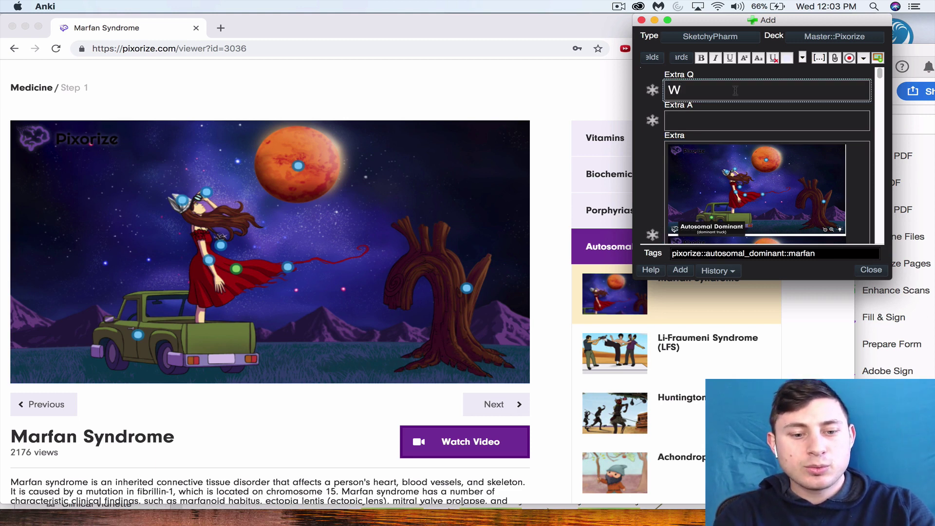
type("at isd")
key("BackSpace")
type("the inheritan")
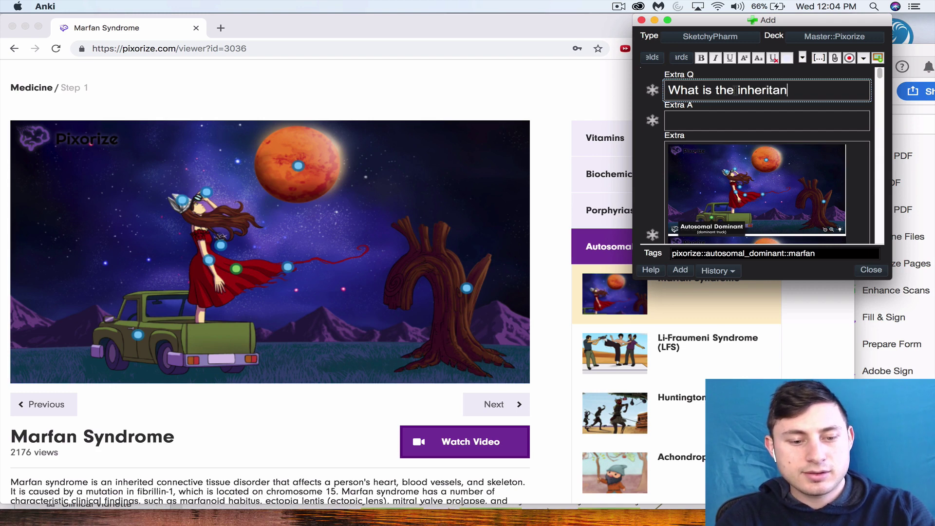
type("ce pattern o")
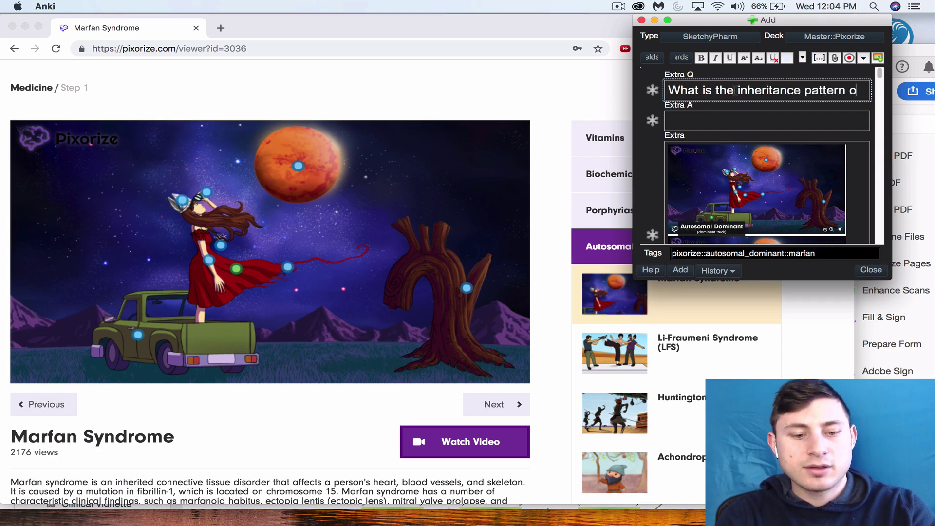
type("f marfan ynd")
key("BackSpace")
key("BackSpace")
type("drome and what ch")
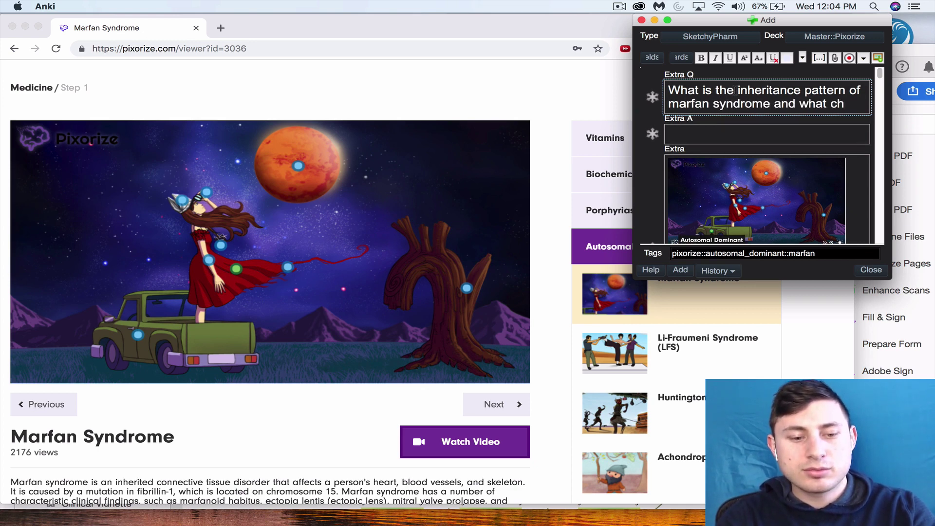
type("romosome is mutat")
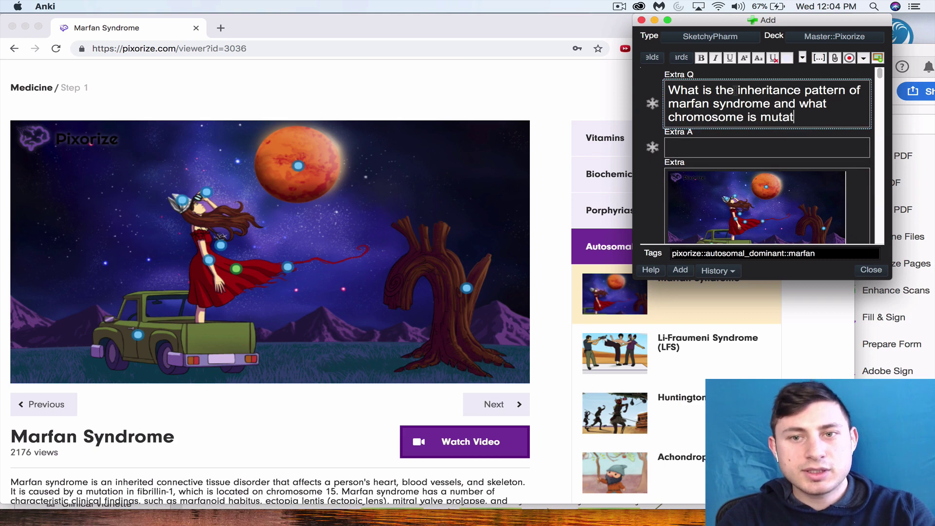
type("ed")
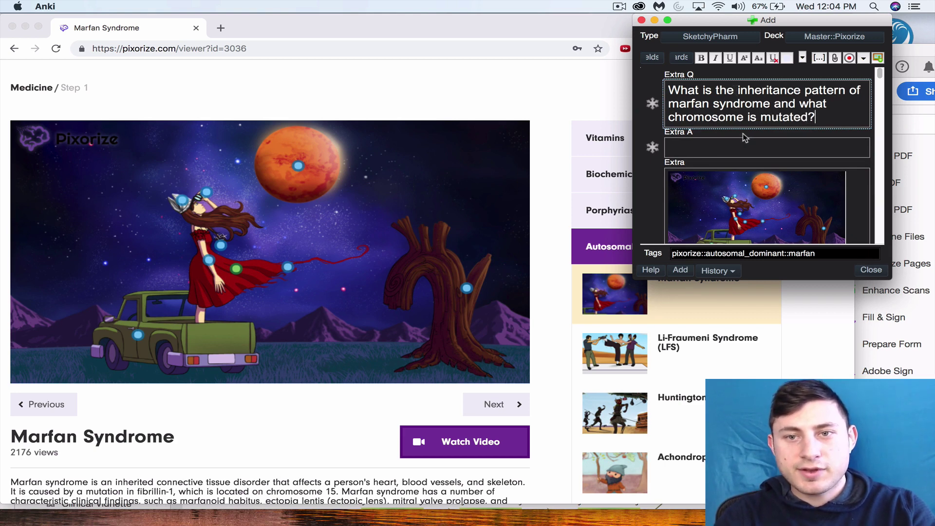
Answer Extra A with 'Autosomal dominant' and 'chromosome 15' on a second line
left_click(739, 146)
type("Autosomal dominant")
key("Return")
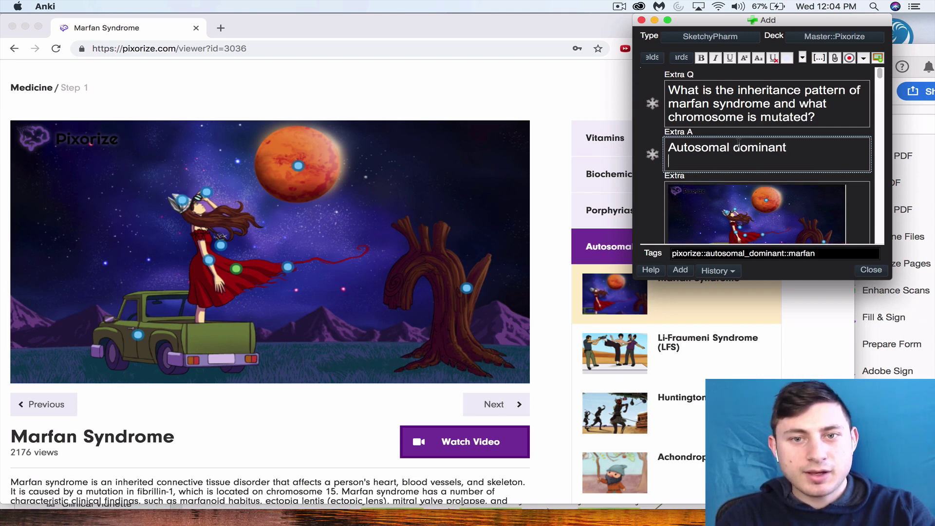
scroll(738, 144, "down", 1)
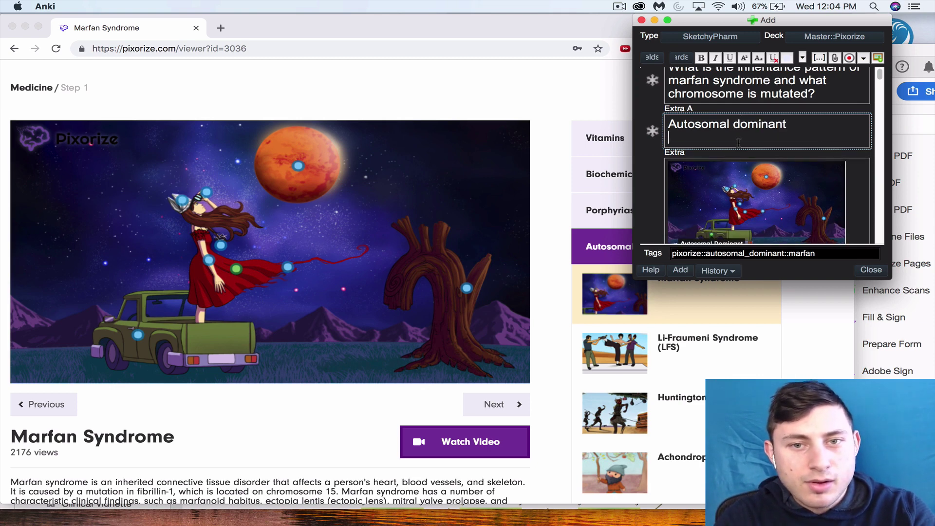
type("chromosome 15")
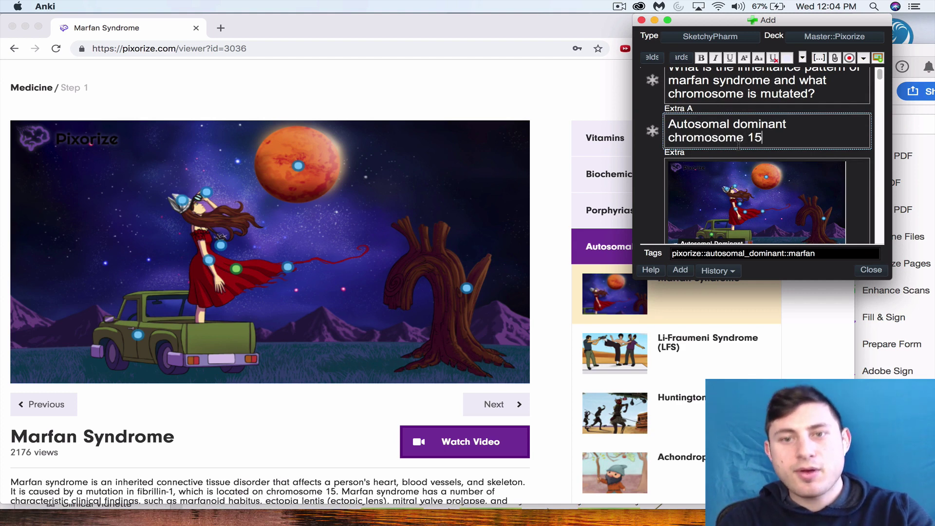
scroll(738, 145, "down", 5)
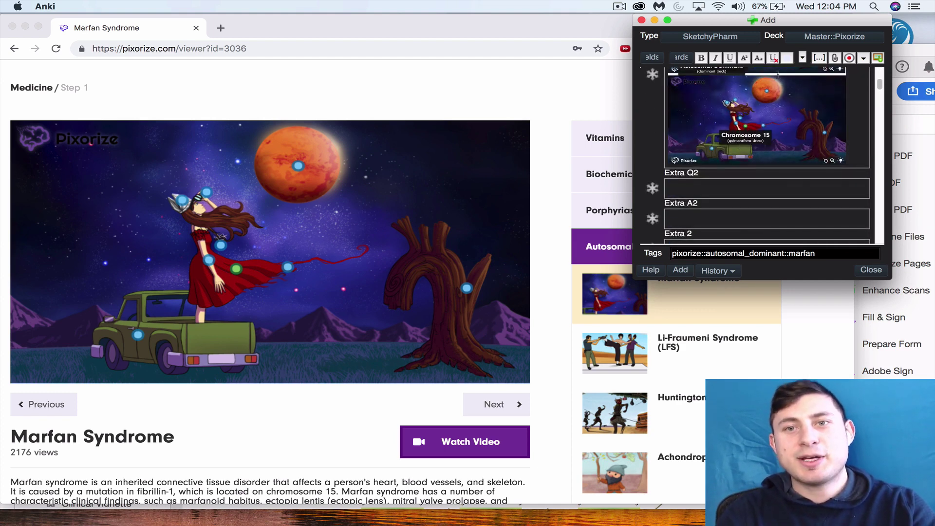
scroll(719, 115, "down", 1)
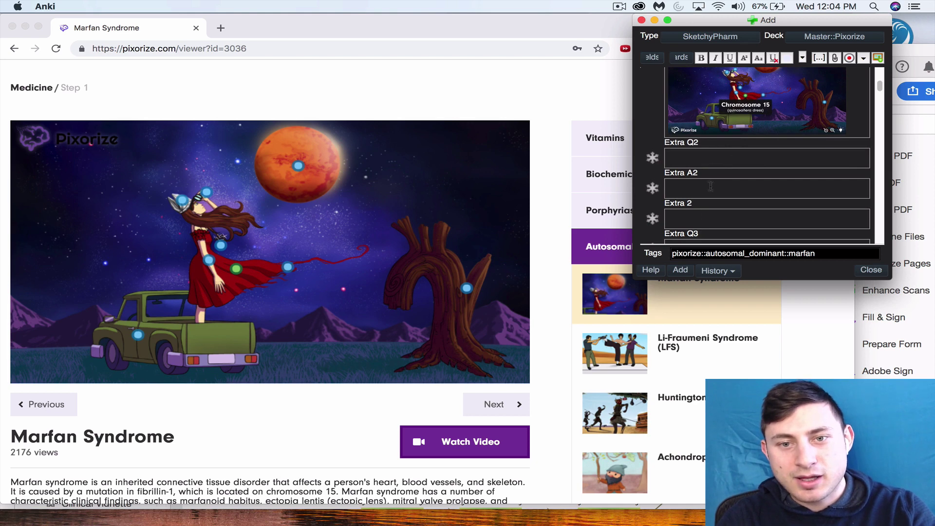
scroll(736, 142, "down", 1)
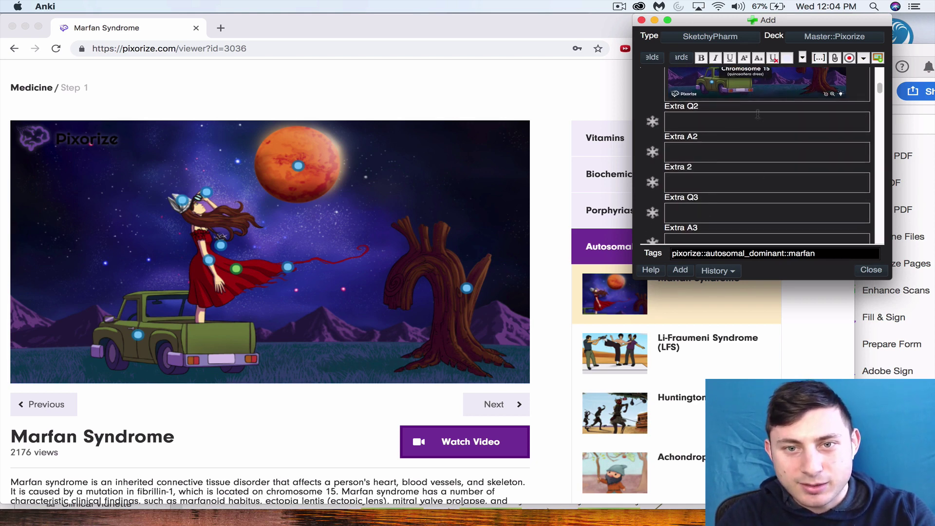
scroll(726, 160, "down", 1)
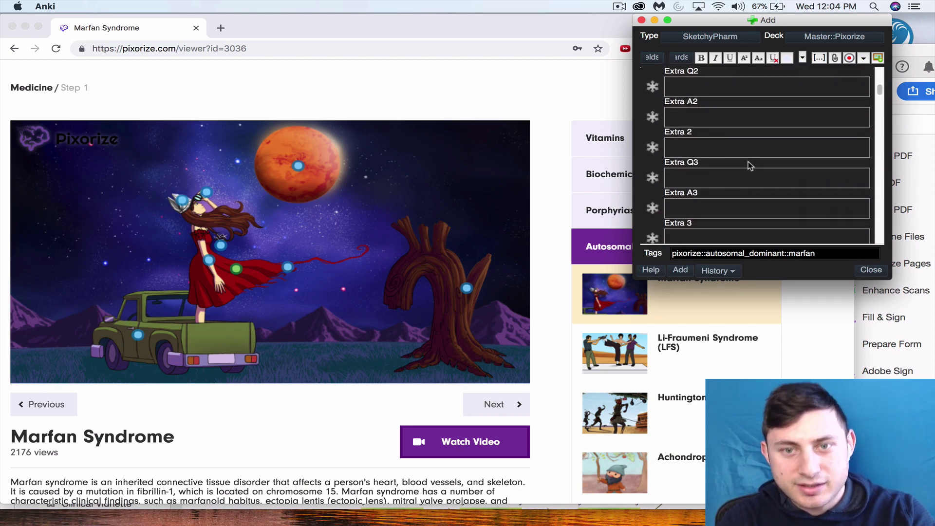
Screenshot the sketch showing the Marfanoid Habitus (long limbs) card
left_click(277, 281)
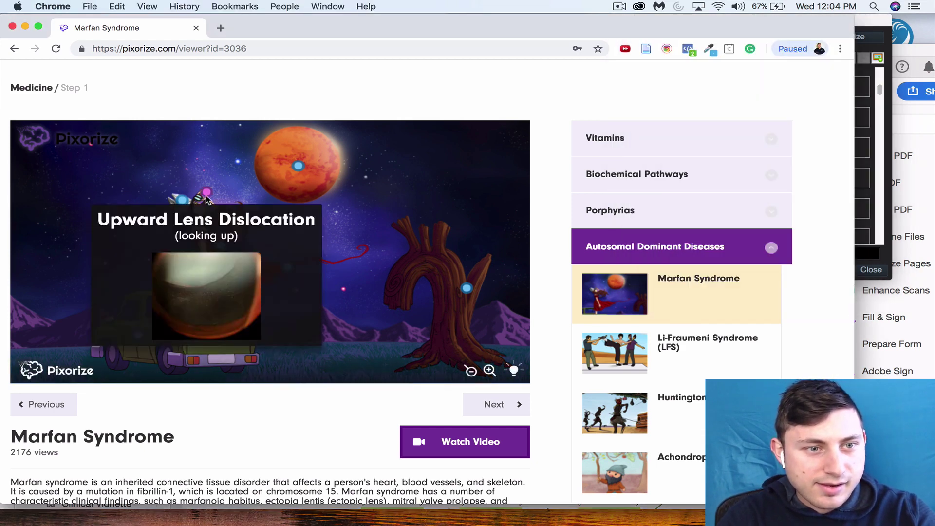
mouse_move(210, 260)
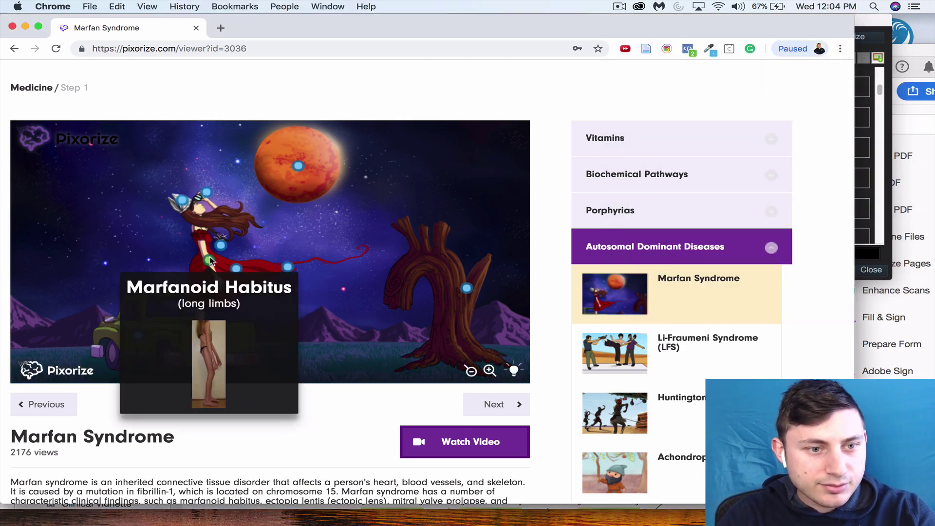
scroll(210, 260, "down", 2)
scroll(210, 261, "up", 3)
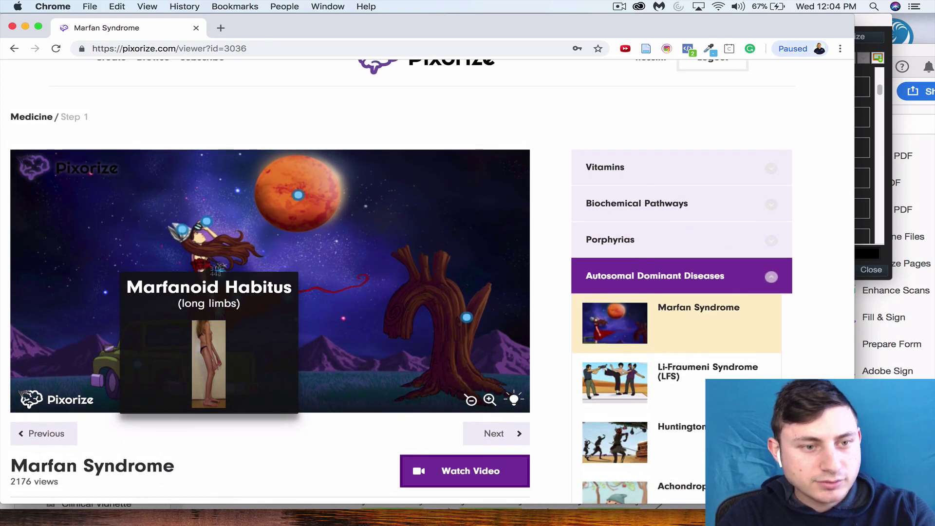
key("cmd+shift+4")
left_click_drag(11, 151, 531, 413)
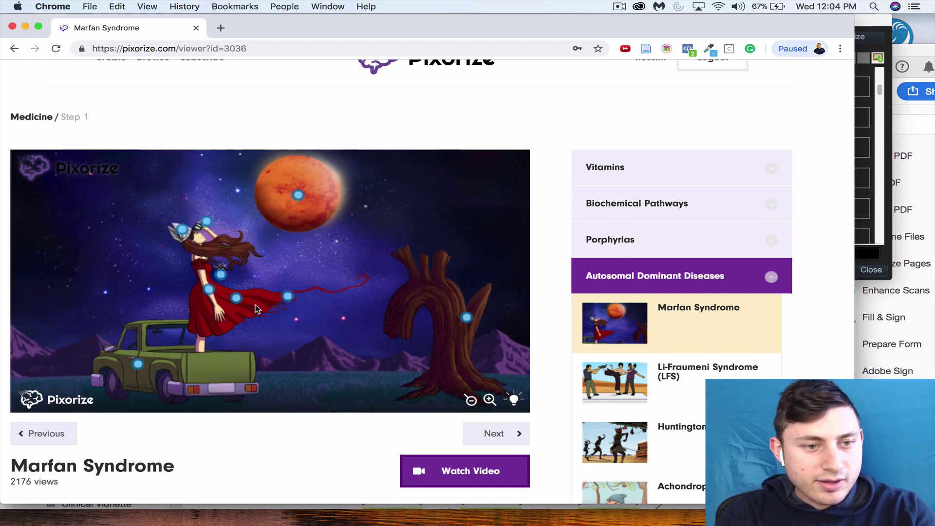
Paste the Marfanoid Habitus capture into the note's Extra 2 field
mouse_move(284, 297)
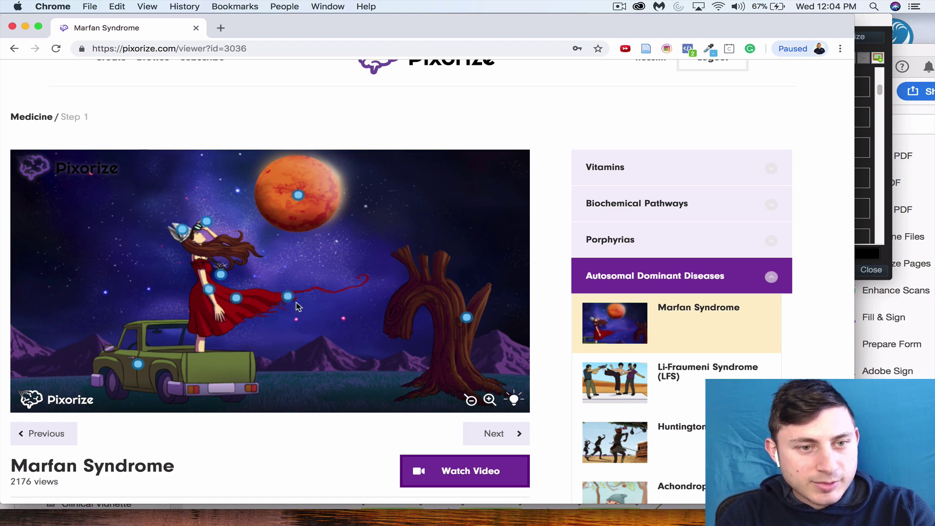
left_click(867, 112)
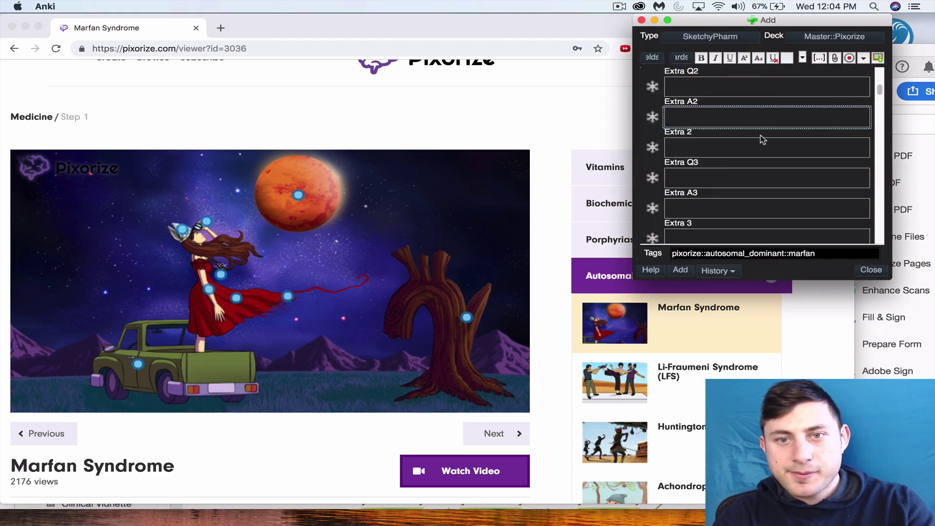
left_click(719, 151)
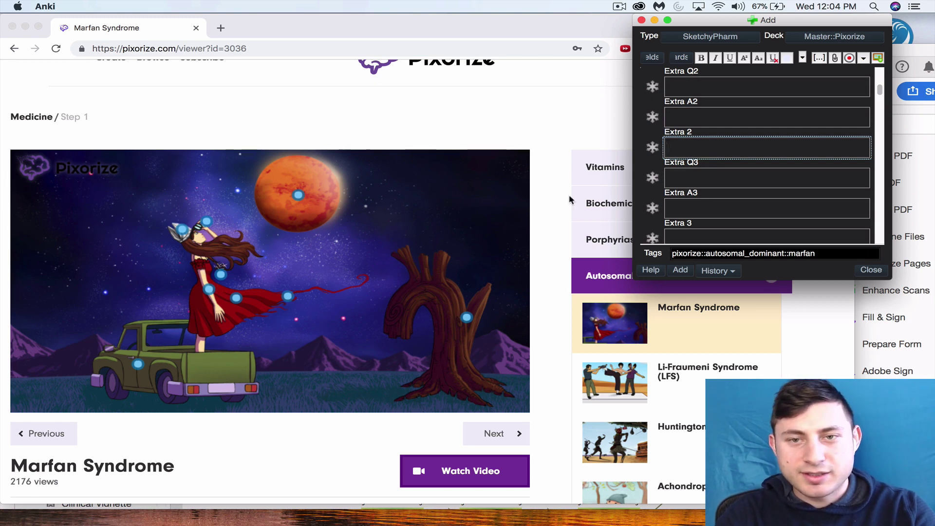
scroll(636, 204, "up", 1)
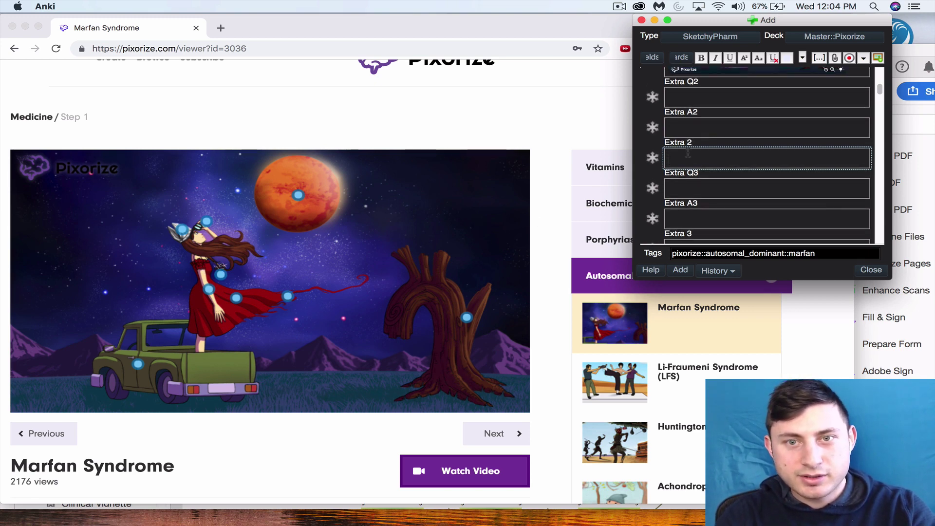
key("super+v")
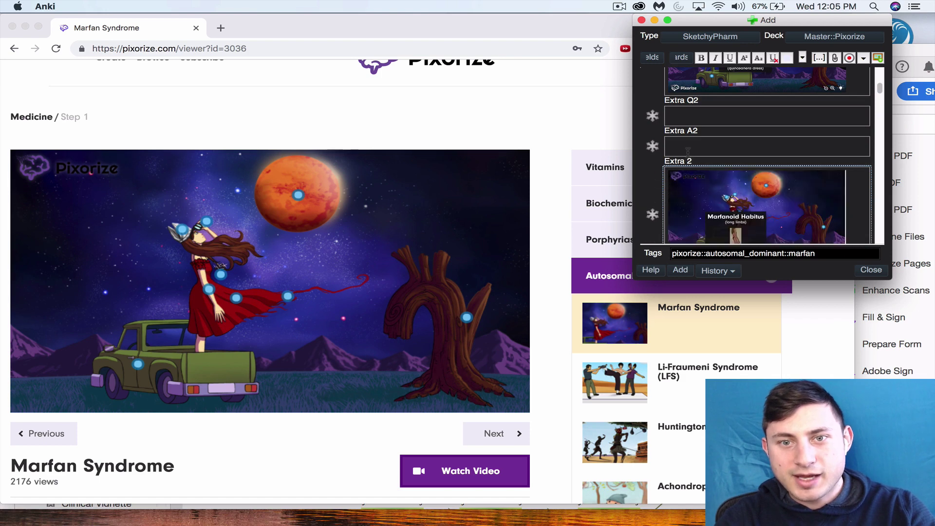
Screenshot the sketch with the Mitral Valve Prolapse hat detail revealed
left_click(364, 313)
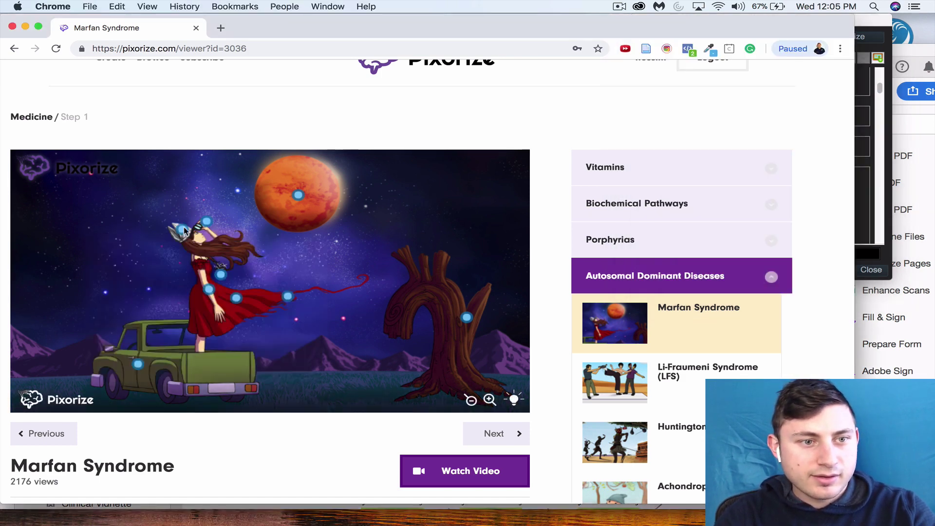
left_click(176, 229)
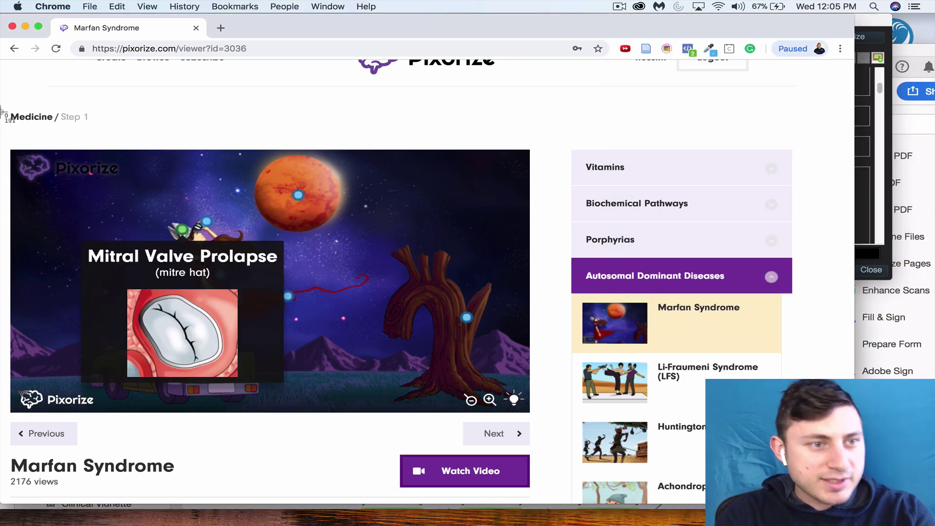
key("super+shift+4")
left_click_drag(11, 151, 531, 415)
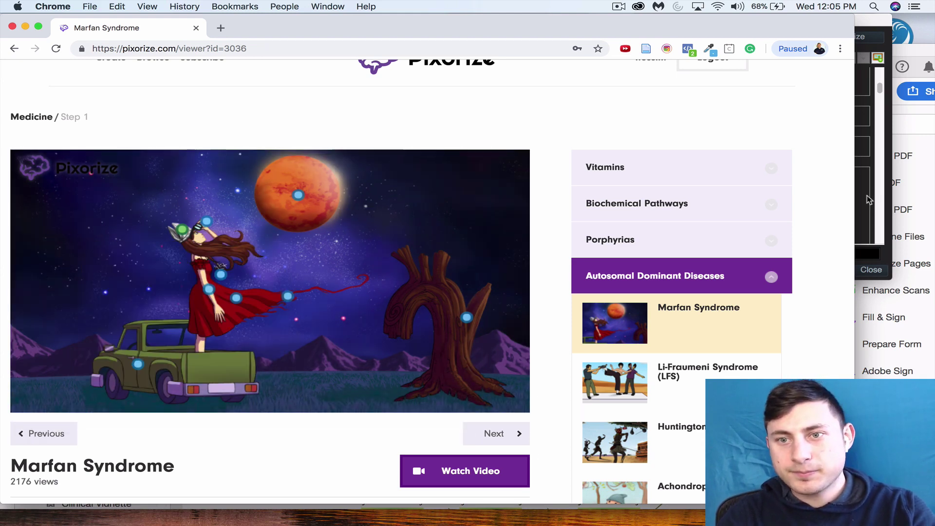
left_click(867, 195)
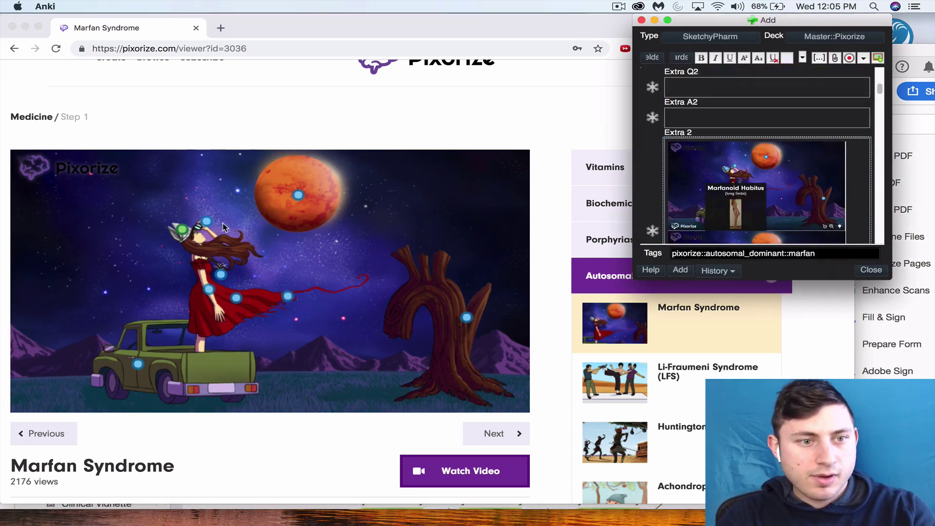
Screenshot the sketch with the Upward Lens Dislocation eye detail revealed
left_click(208, 227)
left_click(206, 227)
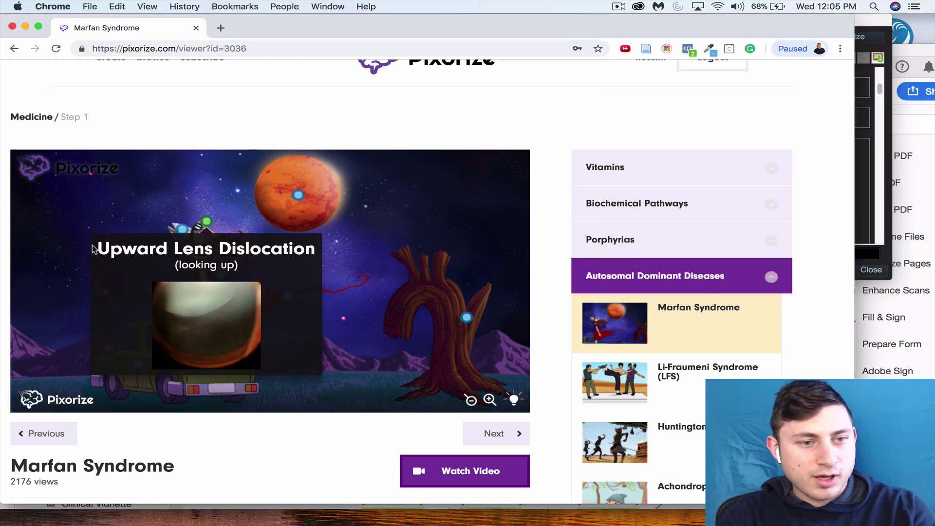
key("super+shift+4")
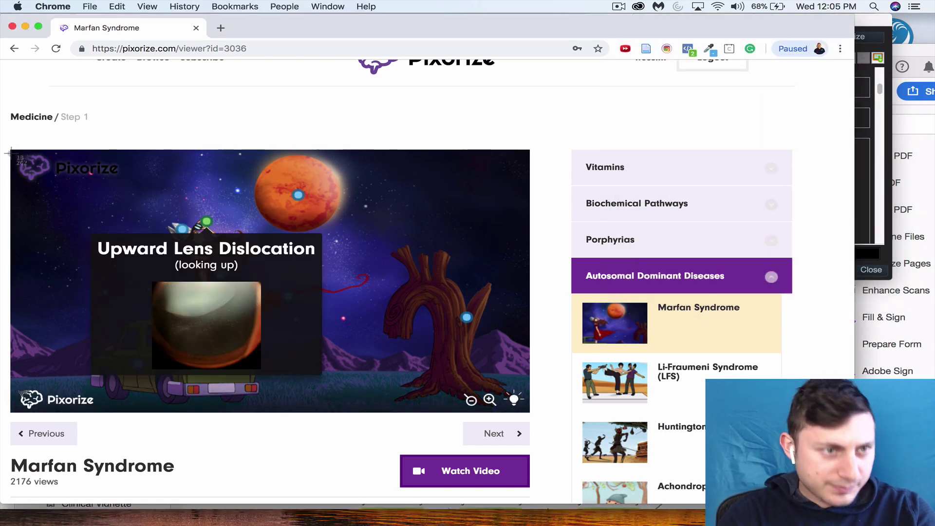
left_click_drag(11, 150, 535, 414)
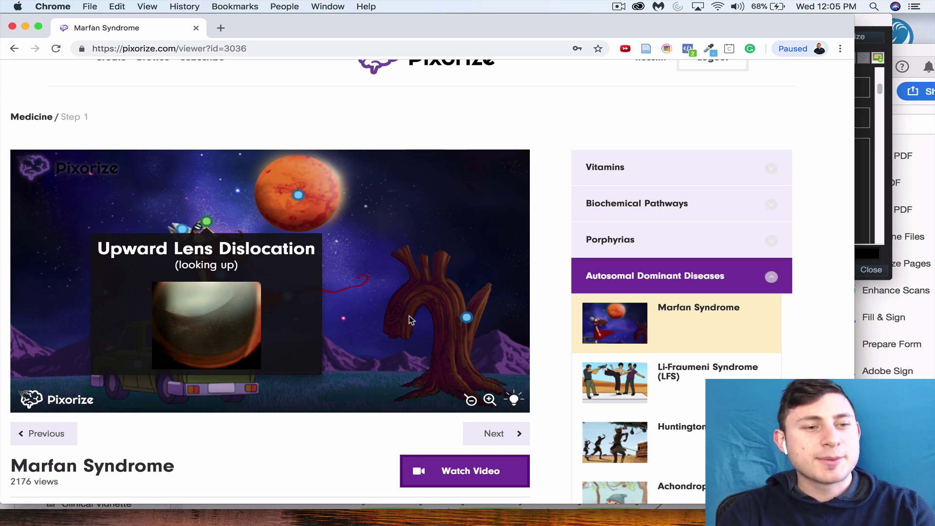
scroll(409, 316, "up", 1)
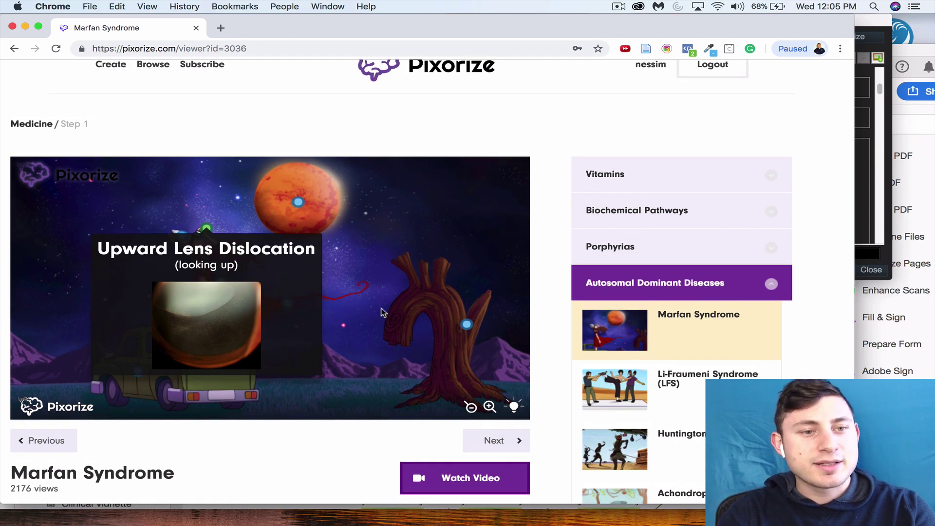
scroll(381, 311, "down", 2)
scroll(383, 311, "up", 1)
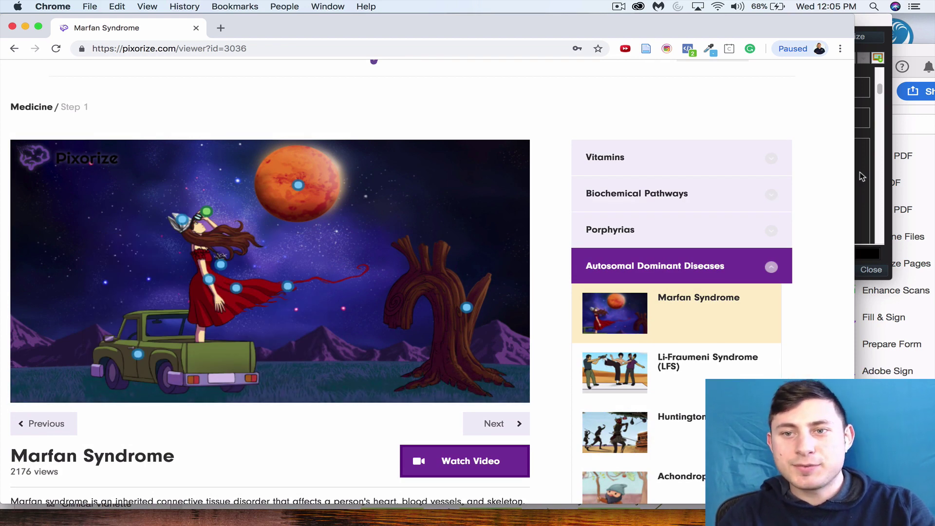
Paste the Upward Lens Dislocation capture on a new line below the Mitral Valve Prolapse image
left_click(860, 172)
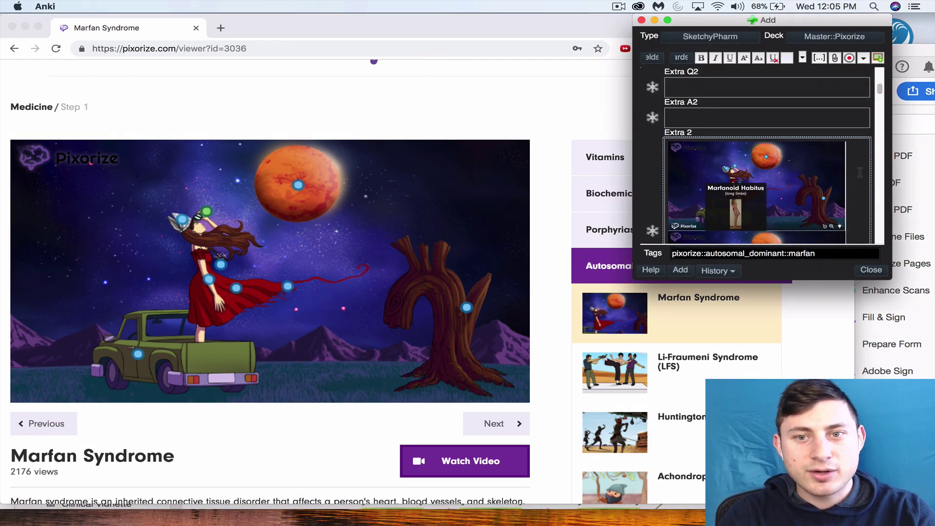
scroll(848, 192, "down", 3)
scroll(848, 192, "down", 4)
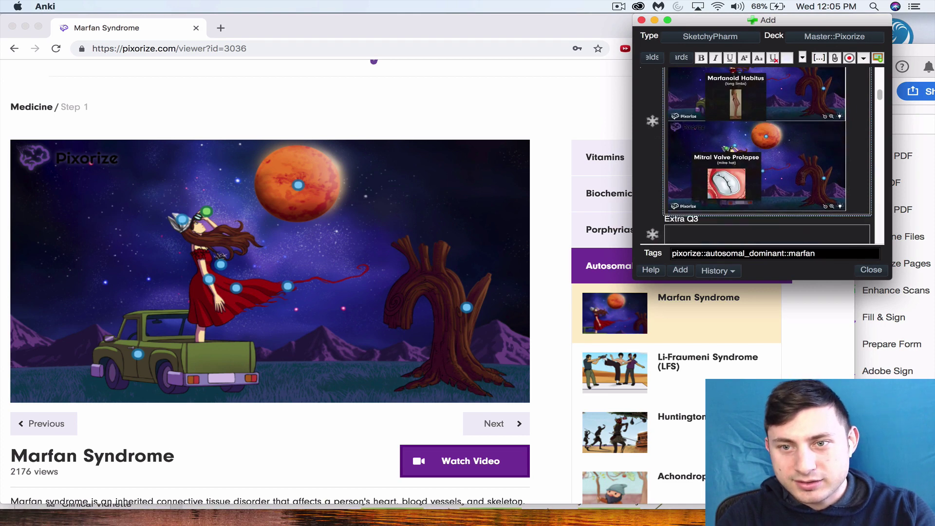
key("Return")
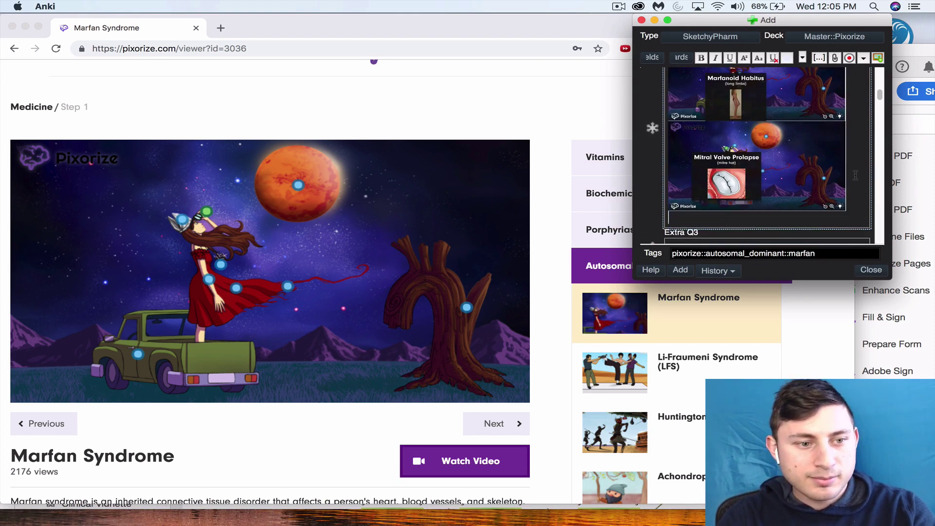
key("super+v")
scroll(437, 323, "down", 1)
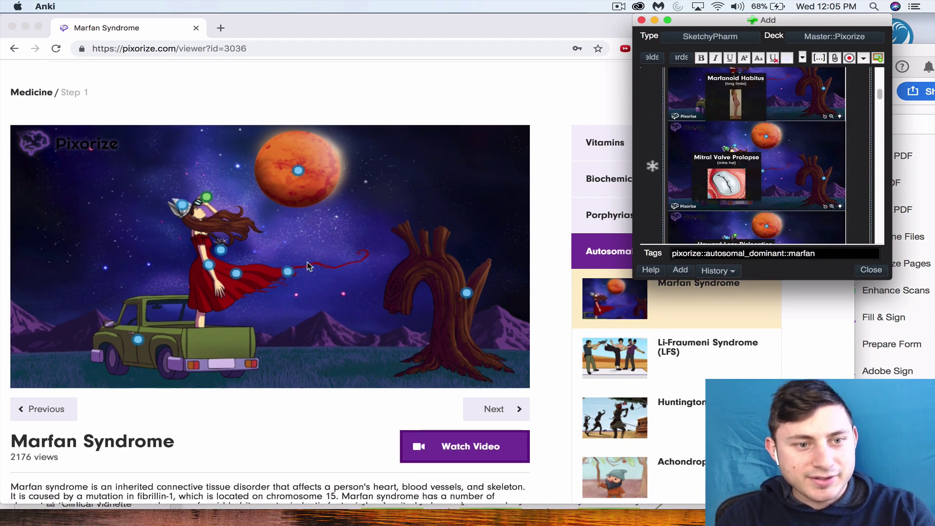
Screenshot the sketch with the Aortic Dissection tree detail showing
left_click(389, 302)
mouse_move(466, 295)
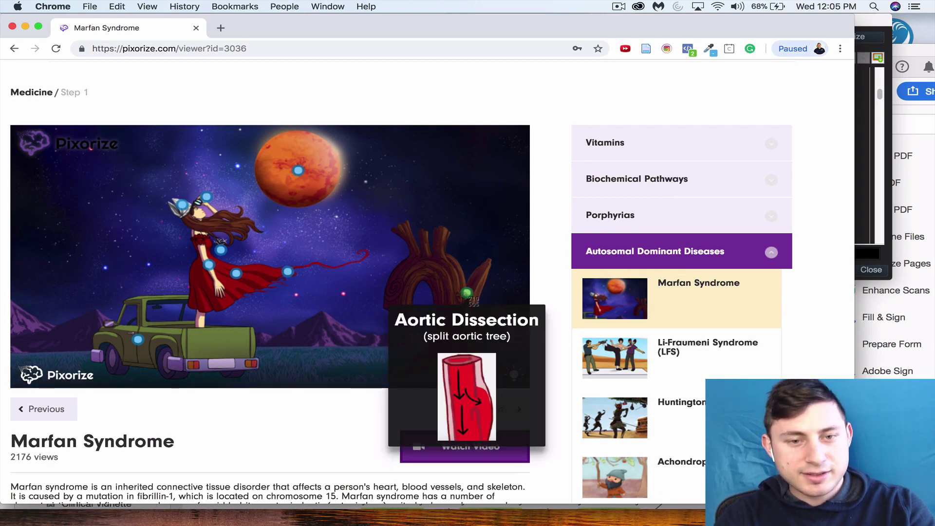
key("super+shift+4")
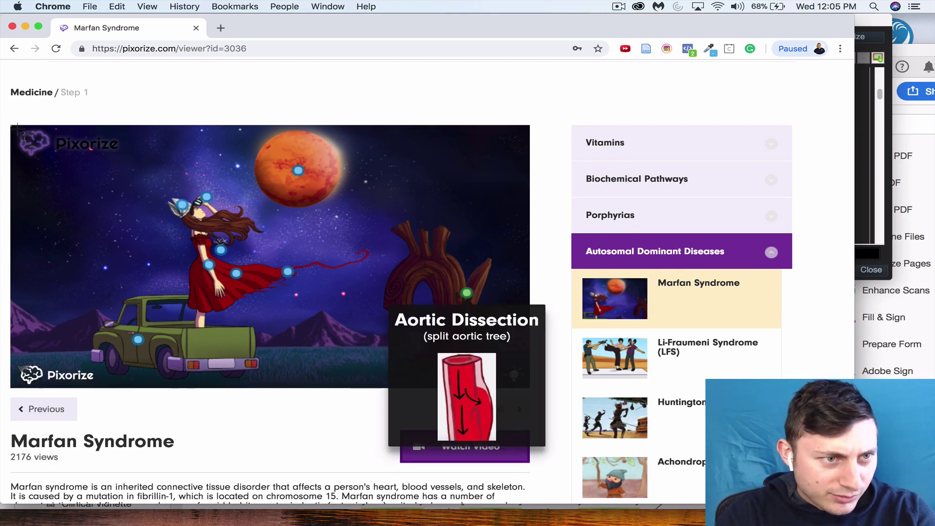
left_click_drag(10, 125, 545, 447)
scroll(545, 447, "down", 1)
scroll(487, 306, "up", 5)
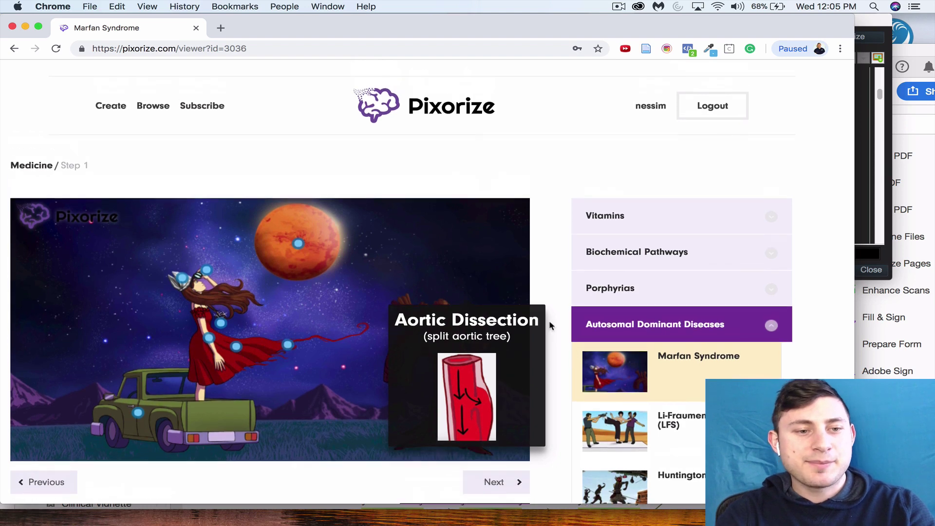
scroll(388, 358, "down", 2)
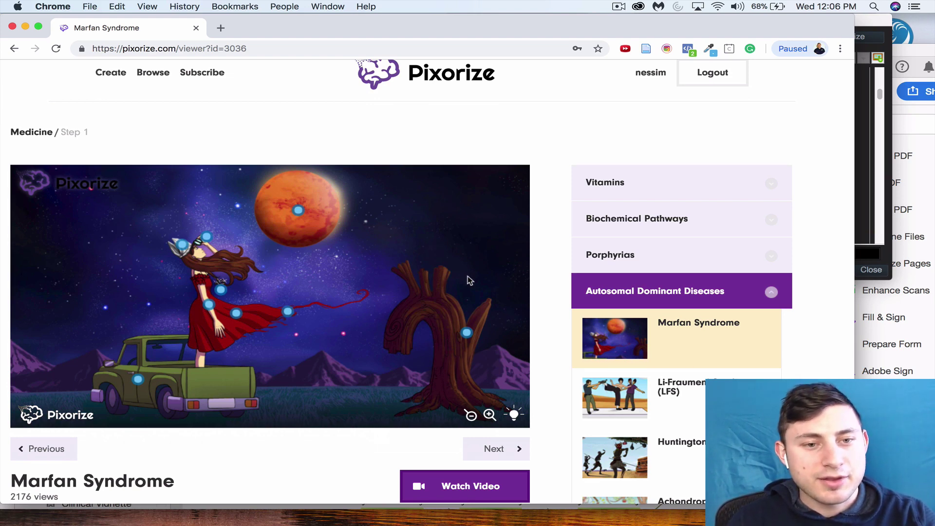
Scroll Extra 2 in Anki to check the Aortic Dissection image below Upward Lens Dislocation
left_click(869, 166)
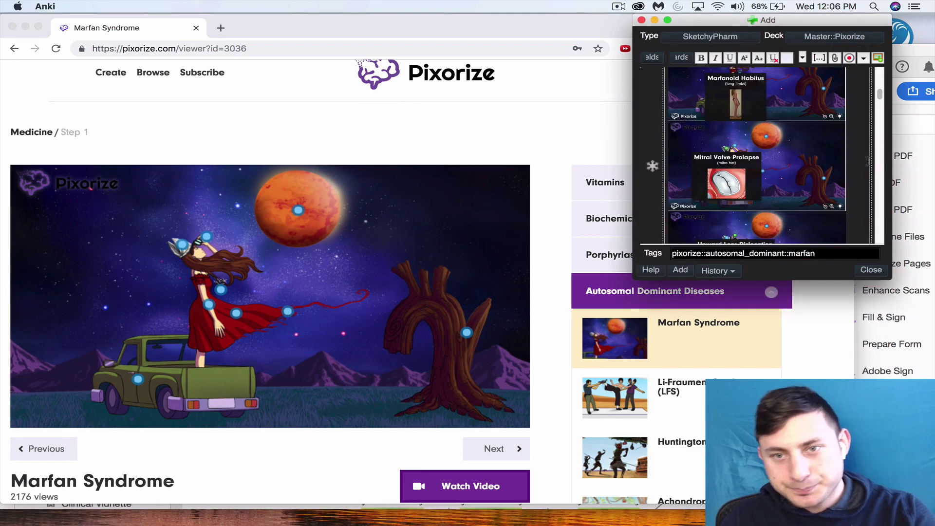
scroll(864, 173, "down", 3)
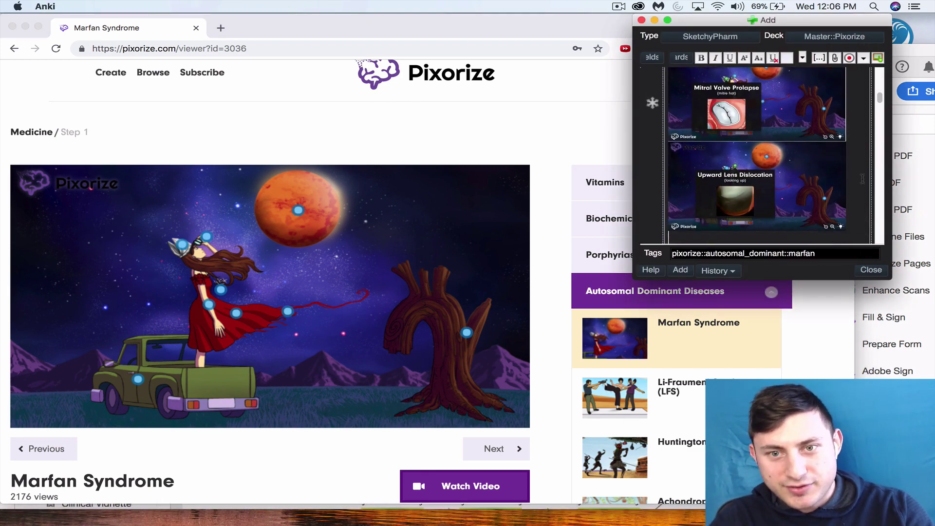
scroll(691, 207, "down", 5)
scroll(692, 208, "down", 1)
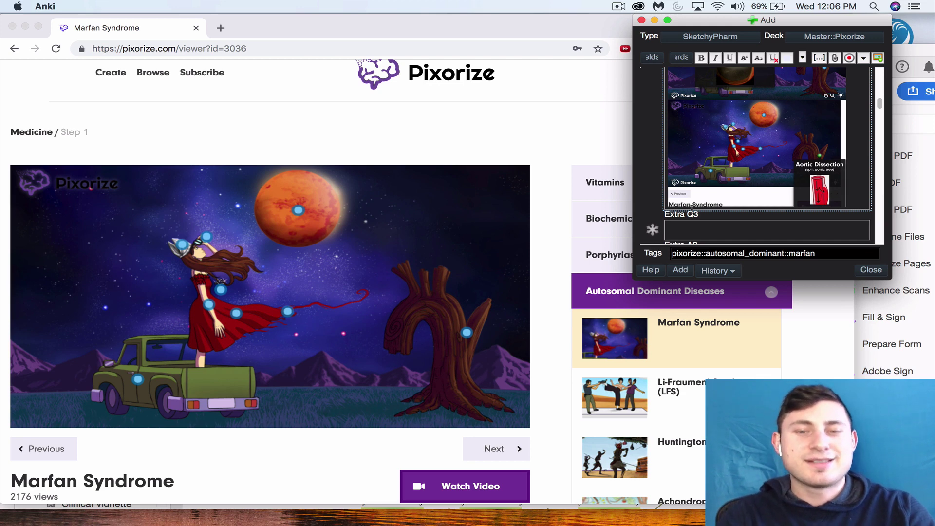
scroll(691, 208, "down", 2)
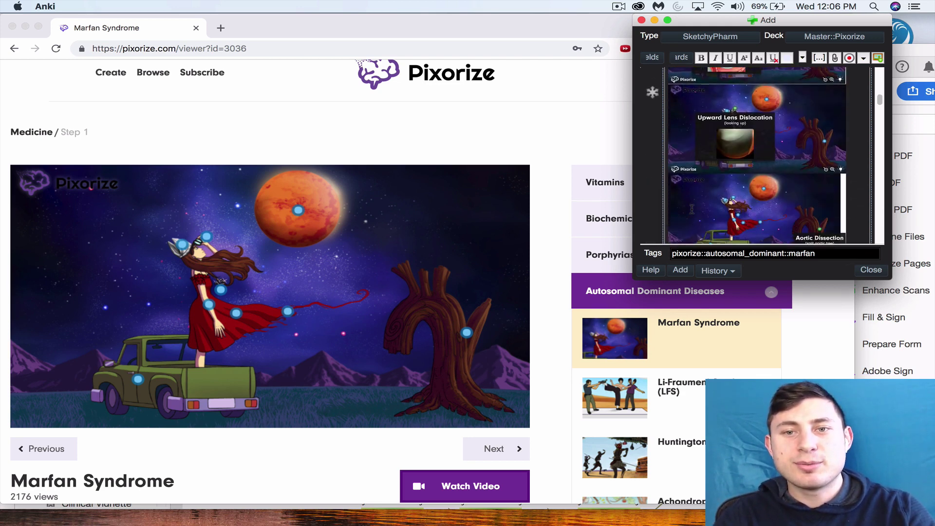
Screenshot the whole sketch with the Fibrillin-1 mutated label revealed on the dress
left_click(354, 319)
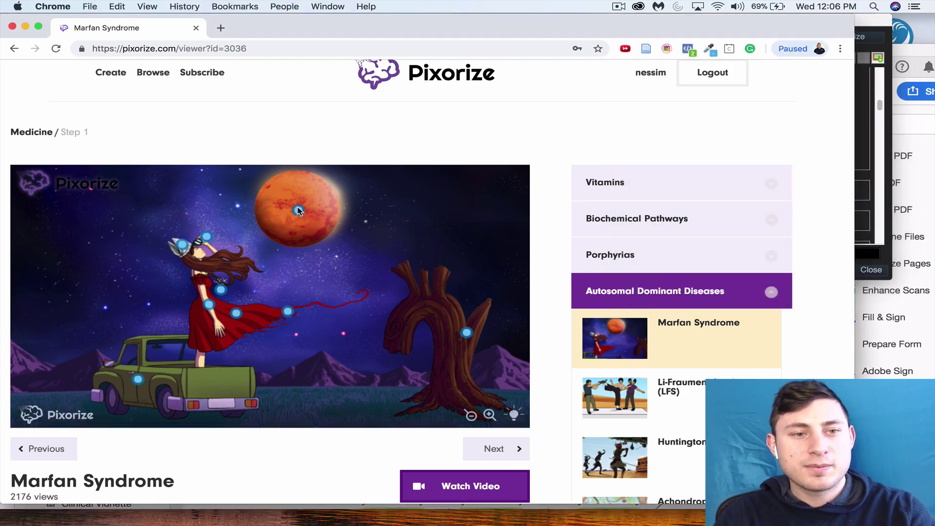
mouse_move(298, 210)
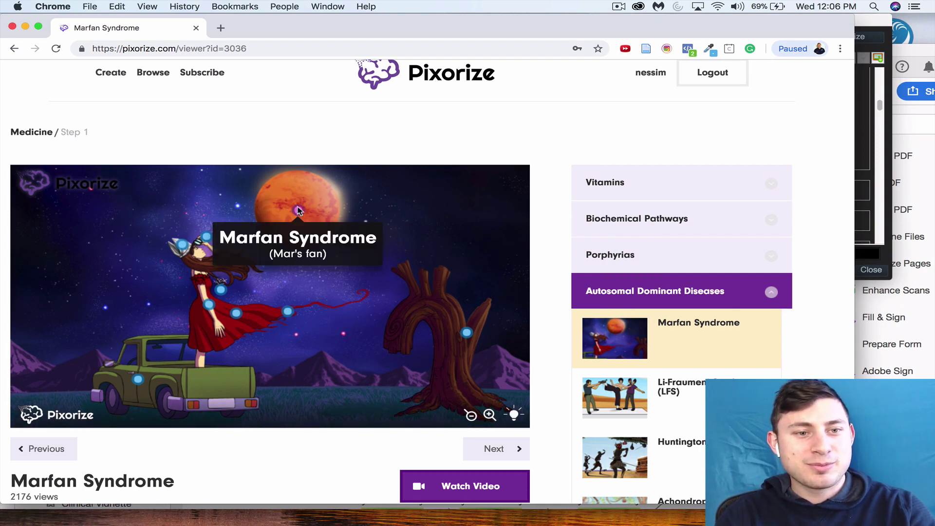
scroll(285, 287, "down", 2)
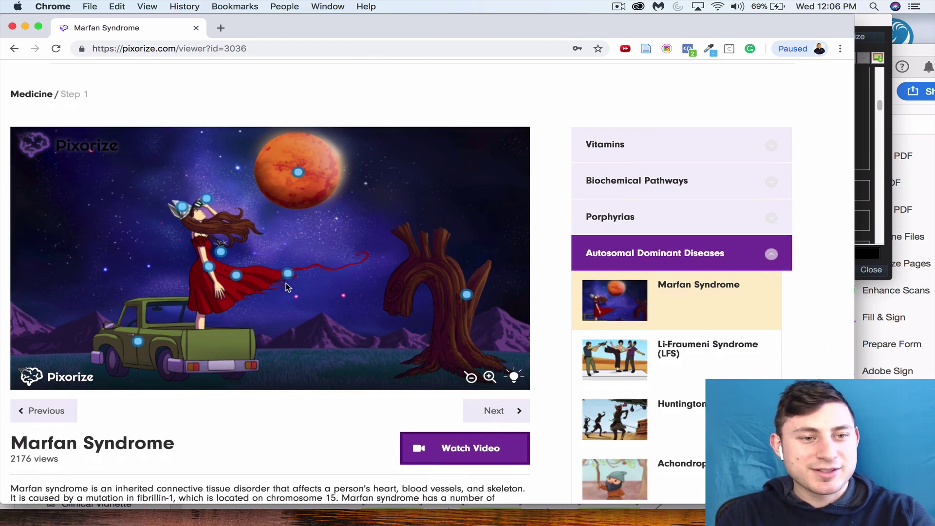
scroll(217, 292, "down", 1)
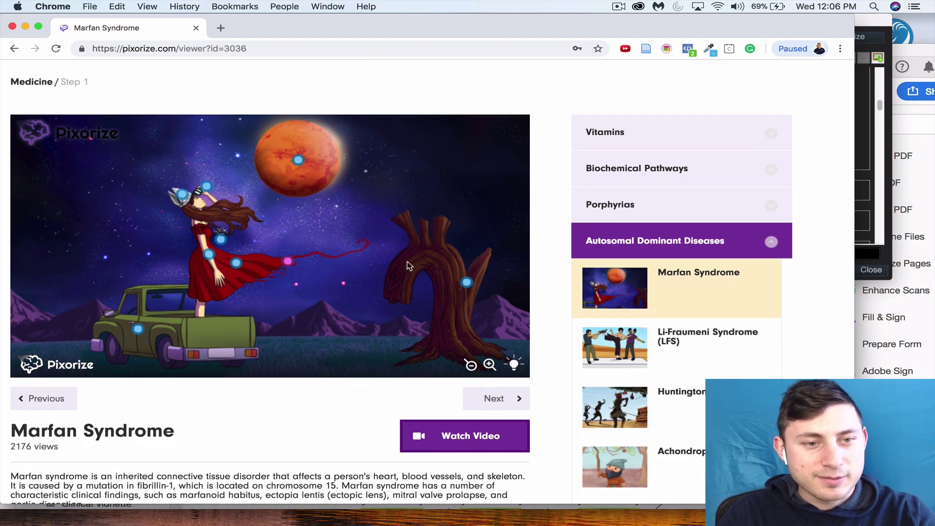
mouse_move(288, 262)
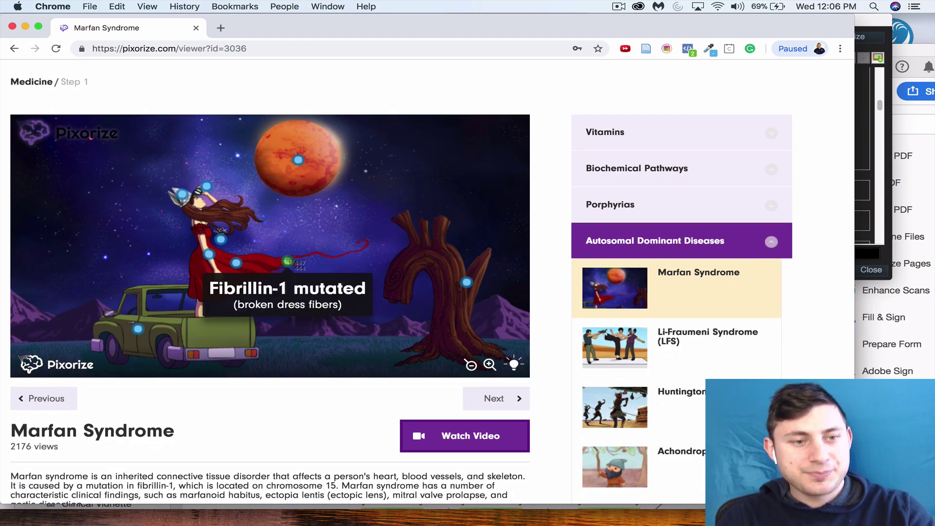
key("super+shift+4")
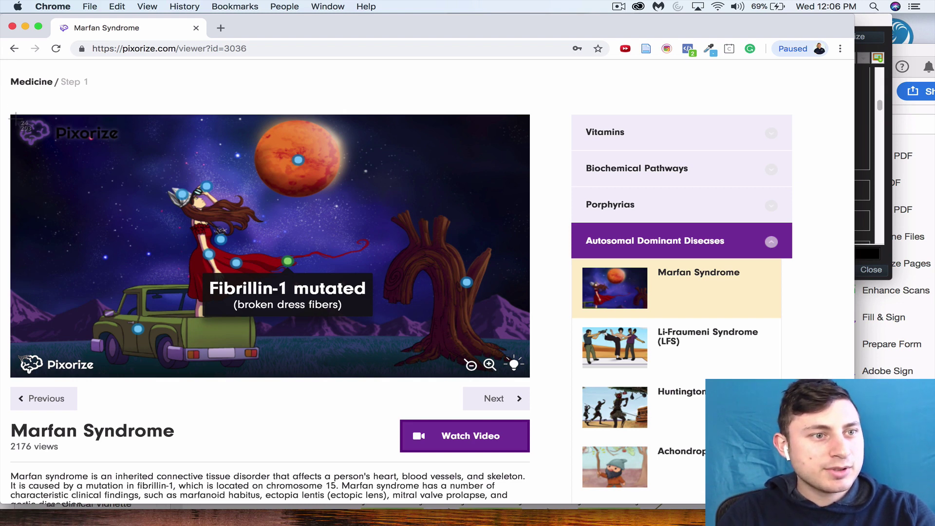
mouse_move(12, 116)
left_mouse_down()
mouse_move(257, 295)
mouse_move(533, 384)
mouse_move(526, 379)
left_mouse_up()
Paste the Fibrillin-1 sketch screenshot into the Extra 3 field instead of Extra Q3
left_click(868, 234)
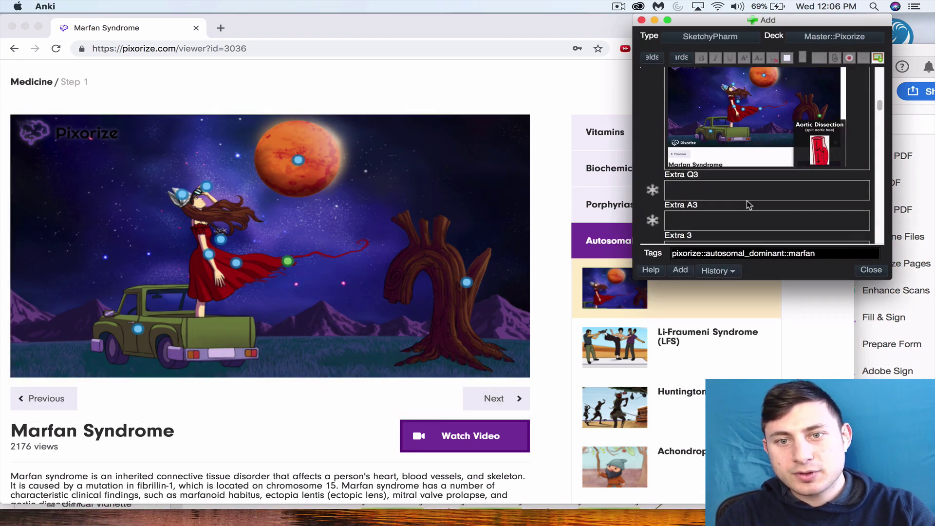
left_click(740, 190)
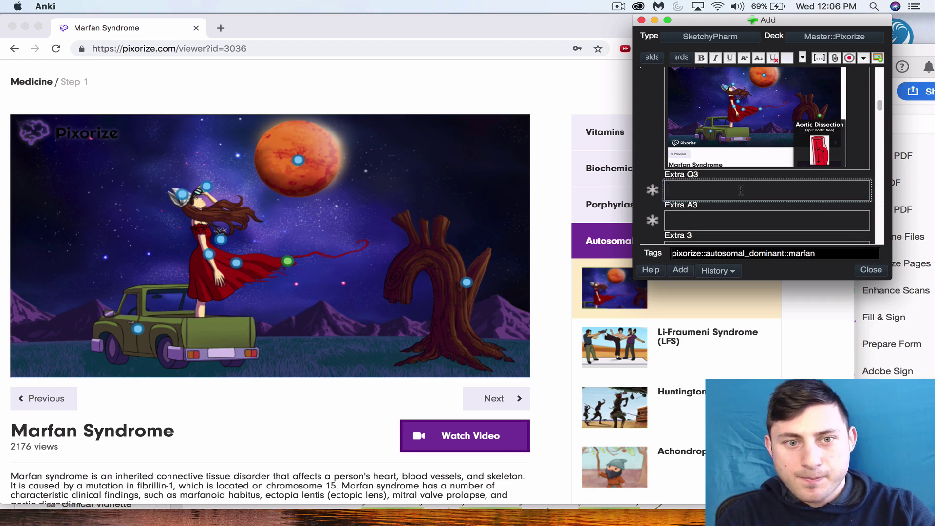
key("super+v")
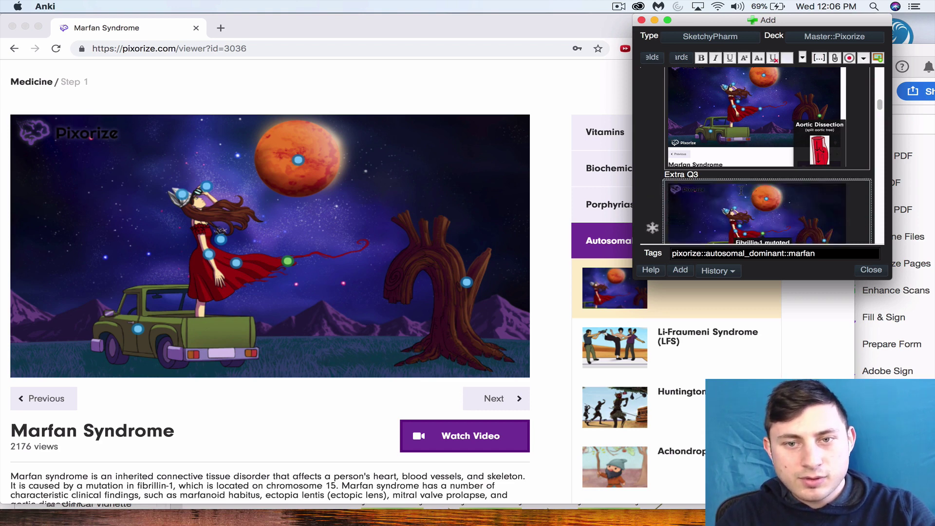
scroll(740, 190, "down", 3)
key("super+z")
left_click(706, 164)
key("super+v")
Enter 'What gene is mutated in marfan syndrome' in Extra Q3 and start 'Fibri' in Extra A3
left_click(696, 104)
type("What ")
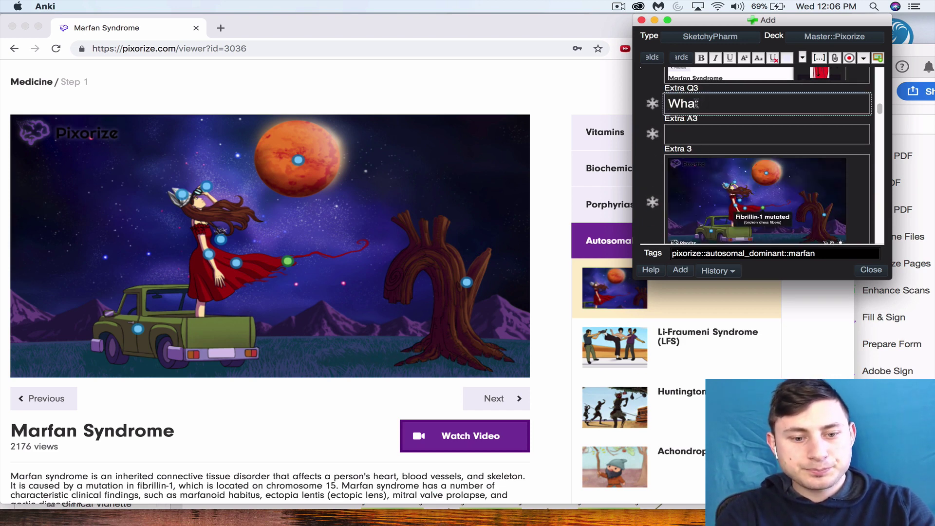
type("gene is mutated in mar")
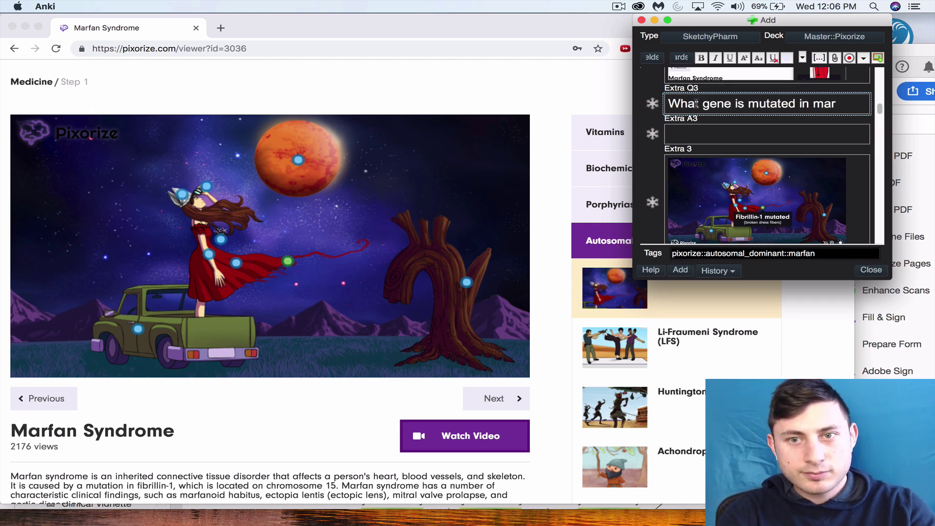
type("fan syndrome")
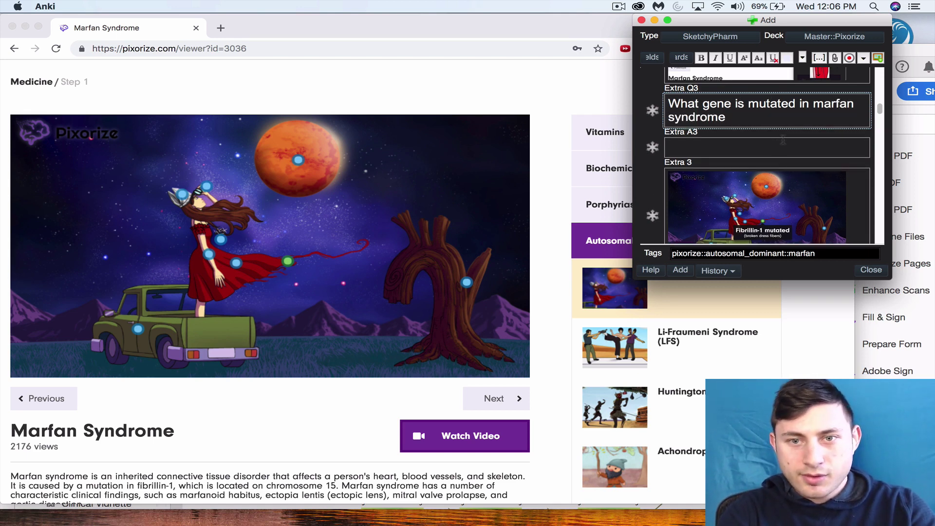
left_click(747, 138)
type("Fibrillin-1")
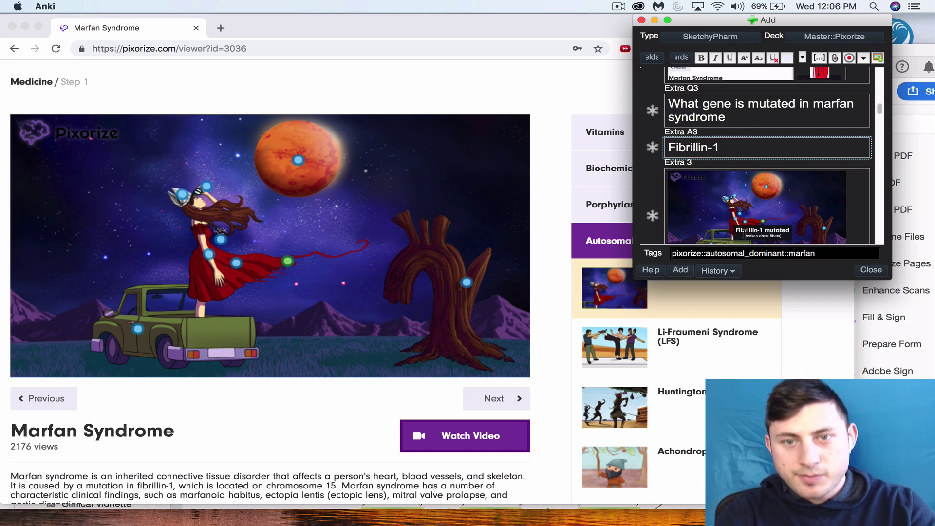
scroll(744, 234, "down", 4)
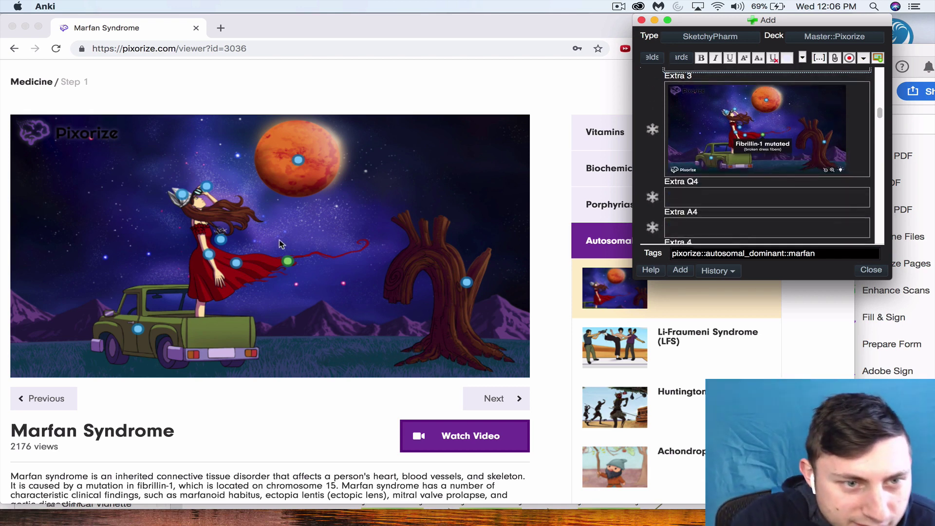
left_click(225, 242)
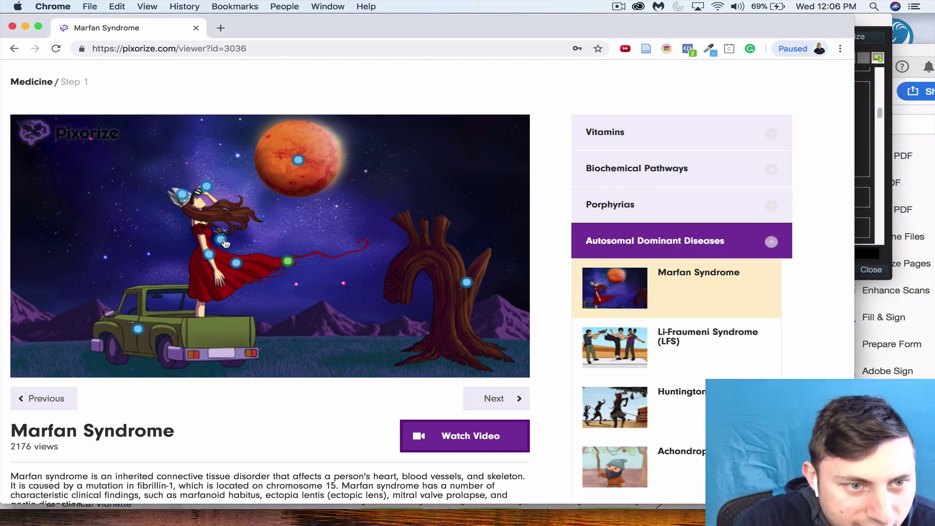
left_click(206, 187)
left_click(182, 195)
left_click(298, 161)
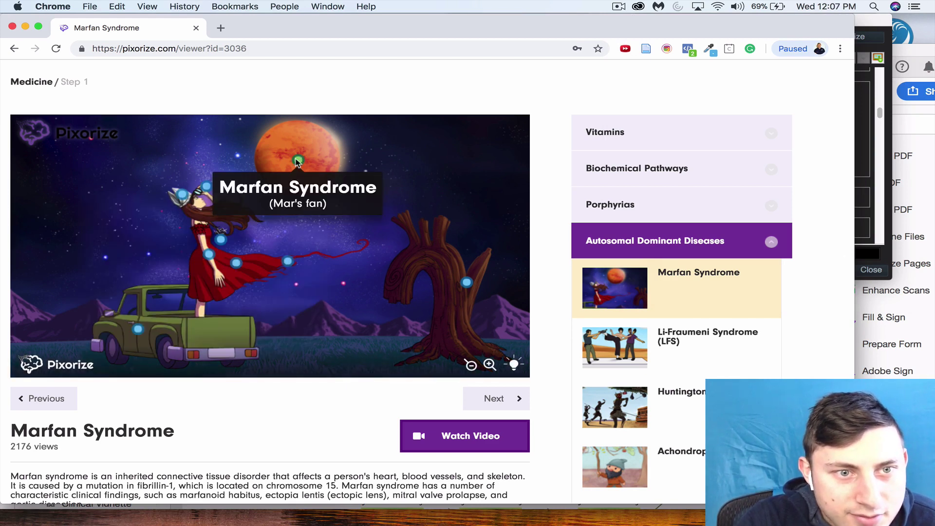
left_click(236, 263)
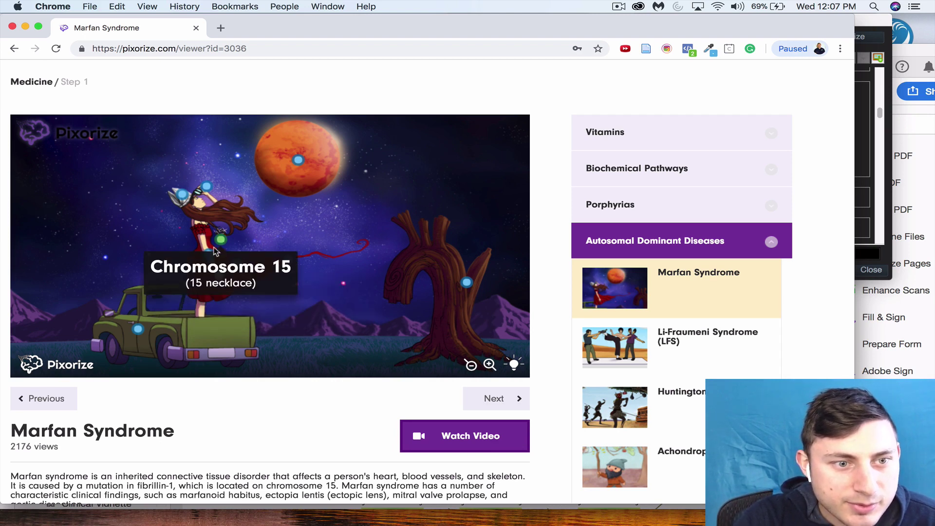
left_click(861, 164)
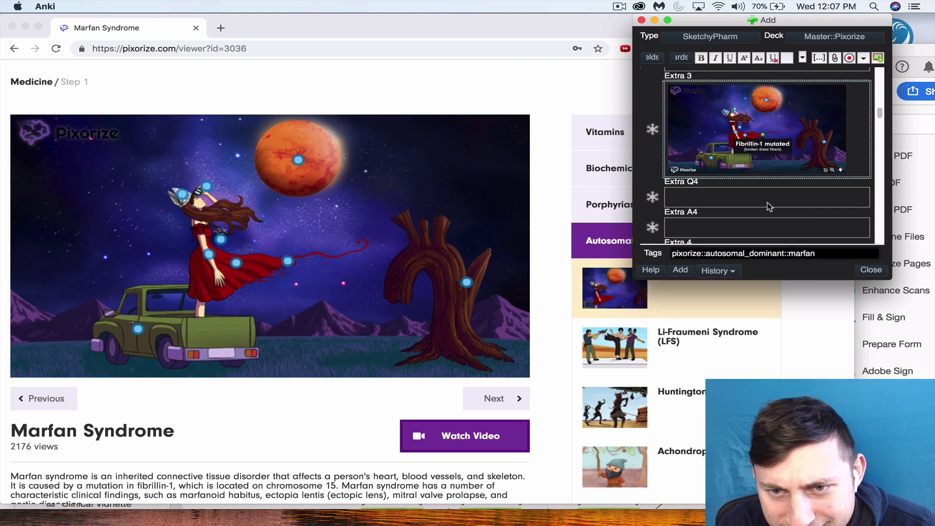
Review the Marfan note's tags in the Tags field
scroll(767, 201, "down", 2)
left_click_drag(824, 252, 704, 253)
left_click(837, 253)
left_click_drag(816, 252, 833, 239)
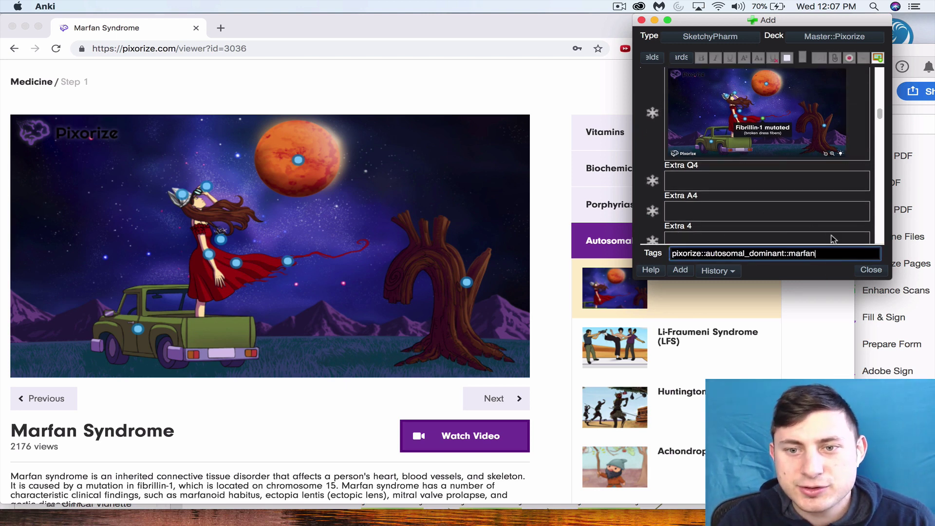
left_click(779, 195)
Add the Marfan note to the Master::Pixorize deck and close the Add window
scroll(779, 194, "up", 5)
scroll(773, 193, "down", 3)
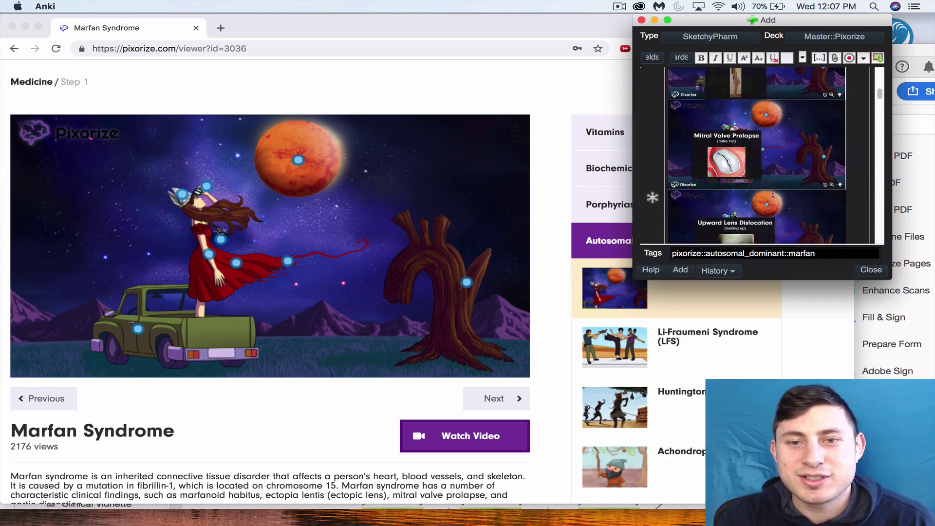
scroll(772, 192, "down", 10)
scroll(773, 194, "up", 6)
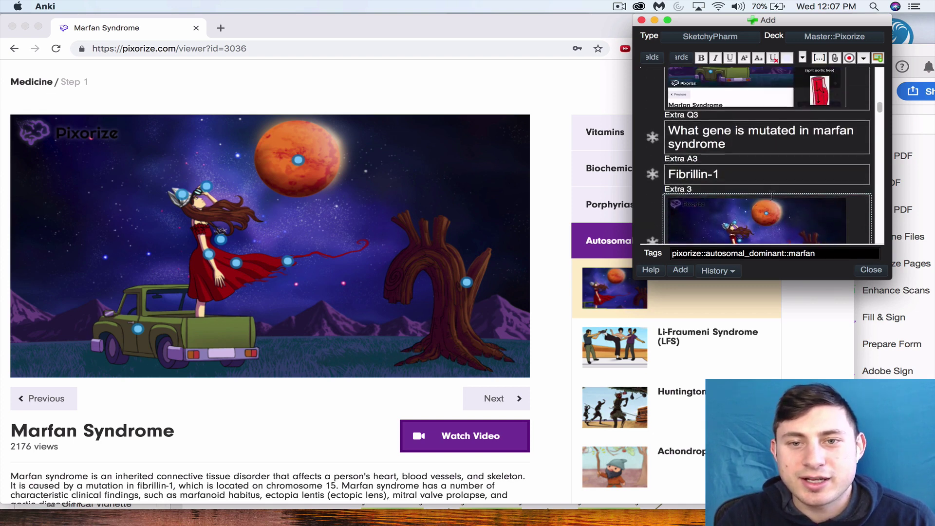
scroll(773, 195, "down", 5)
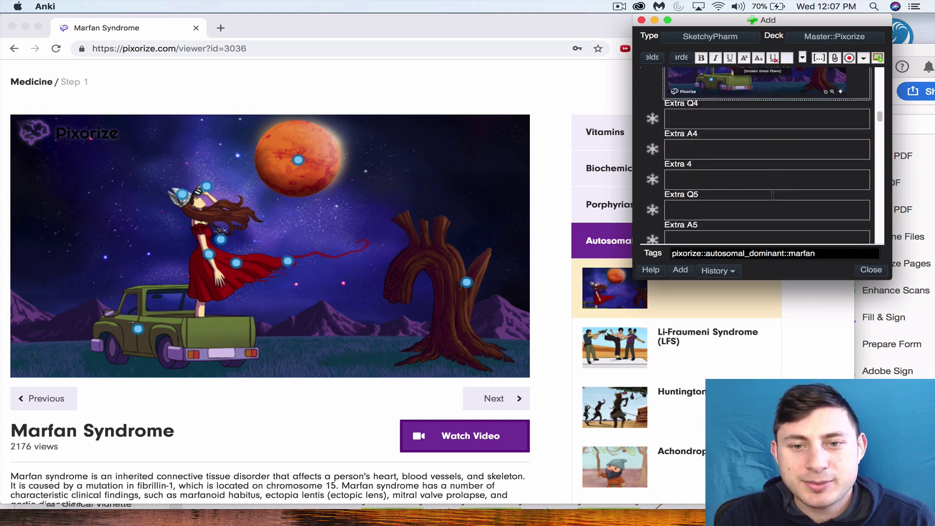
left_click(679, 271)
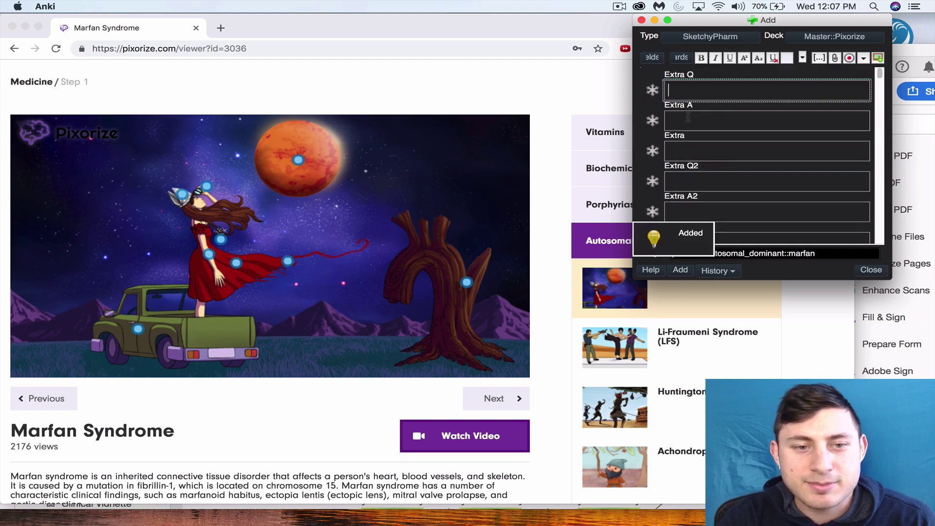
left_click(641, 20)
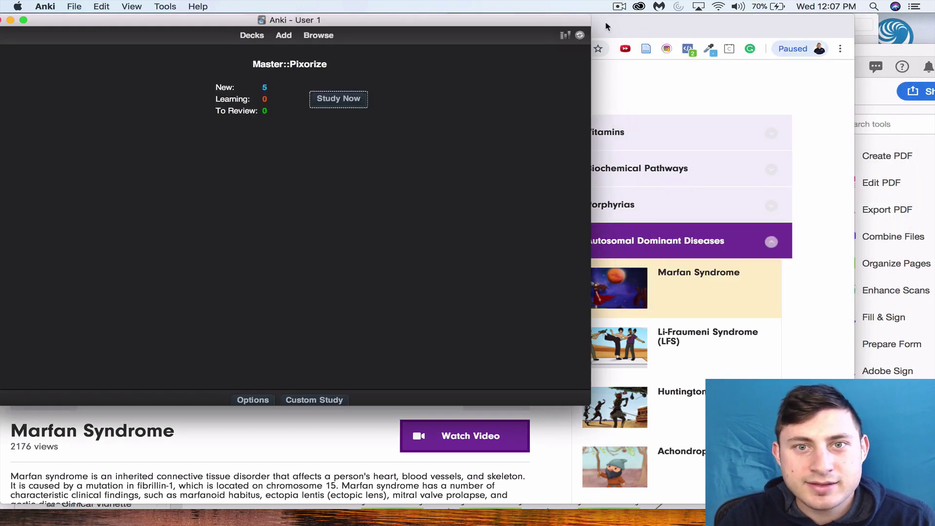
Study the Master::Pixorize deck and reveal the NF-2 inheritance card's answer
left_click(340, 102)
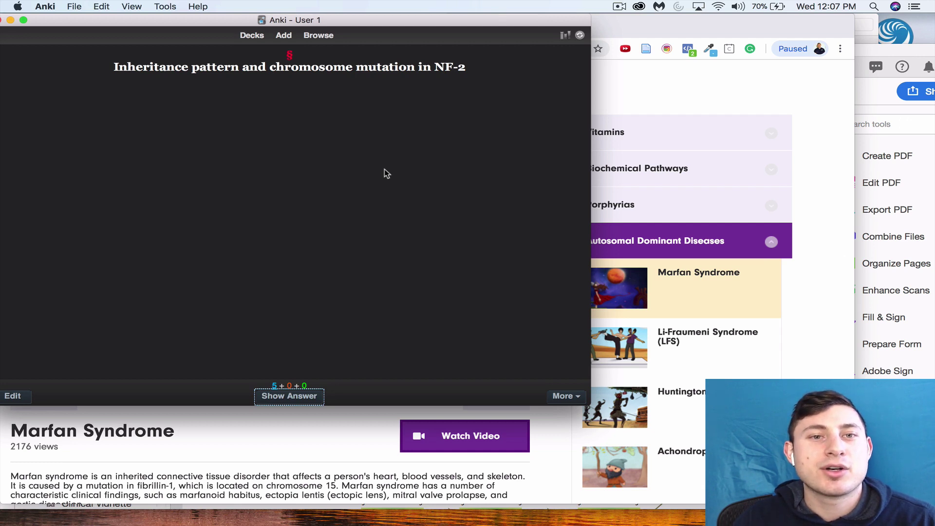
key("space")
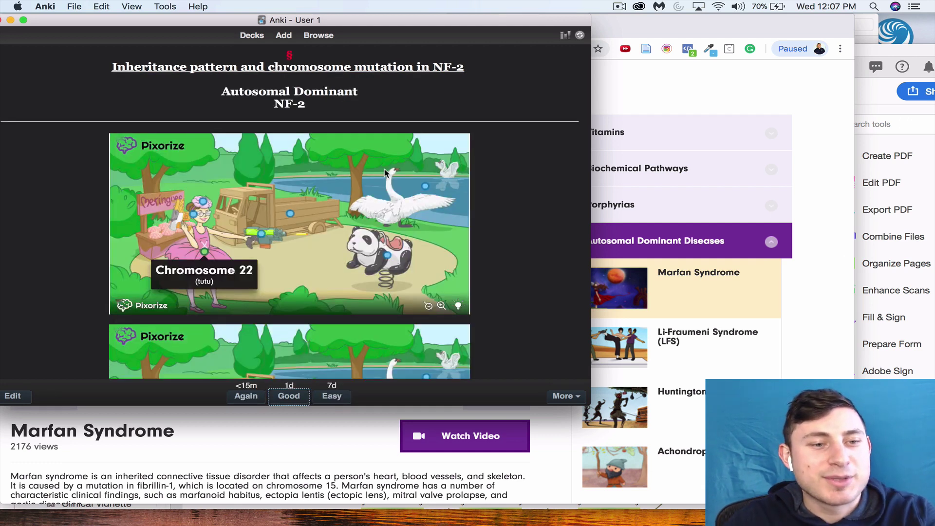
scroll(350, 146, "down", 1)
scroll(322, 100, "up", 1)
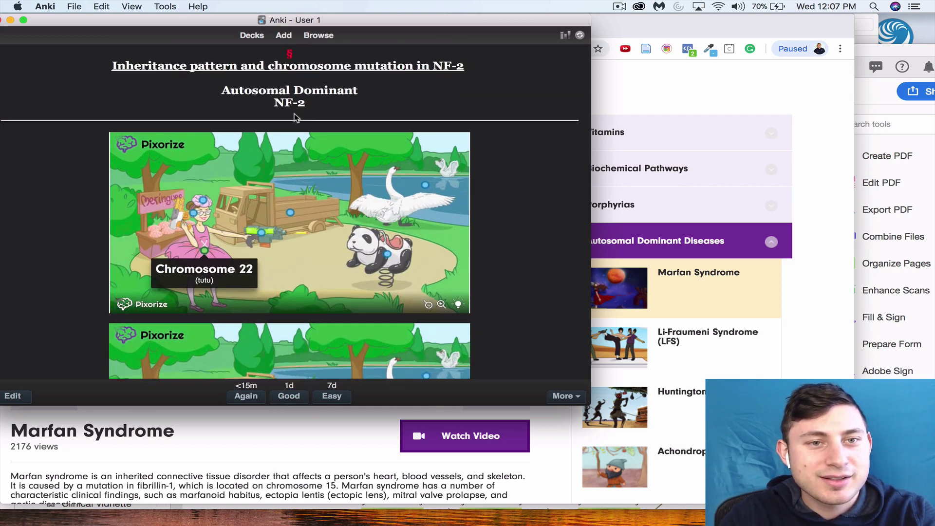
scroll(294, 117, "down", 1)
scroll(294, 116, "up", 1)
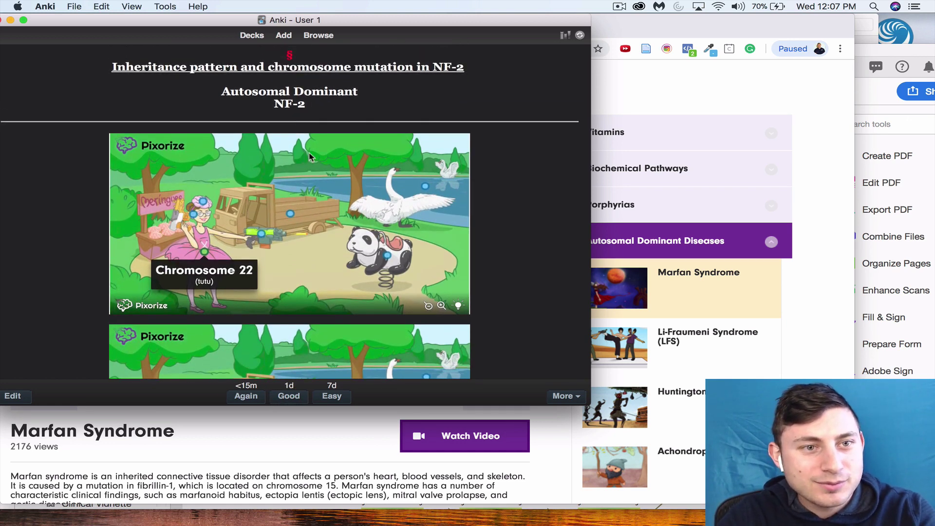
Change the NF-2 card's Extra A to 'Autosomal Dominant, chromosome 22' in Edit Current
key("e")
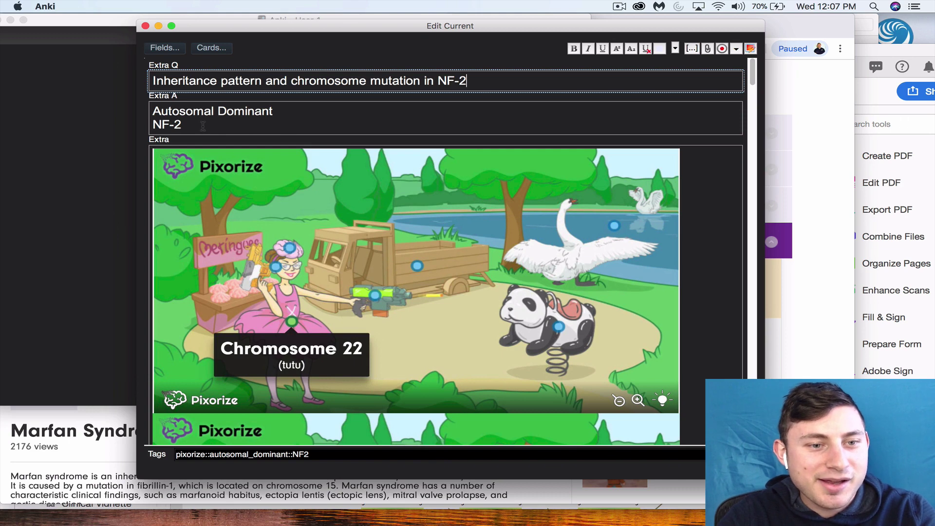
left_click(202, 127)
key("BackSpace")
key("BackSpace")
key("BackSpace")
key("BackSpace")
type("chromosome 22")
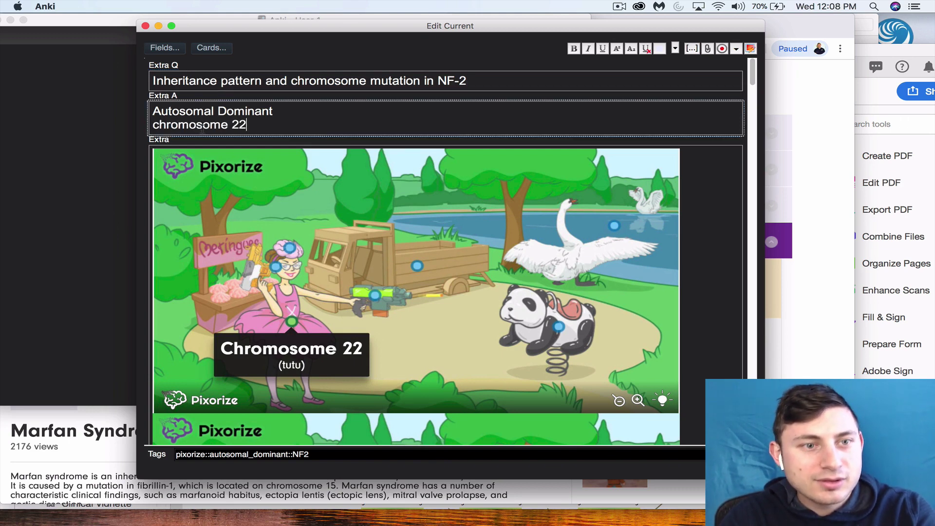
left_click(146, 26)
Grade the edited card, review the NF2 Cataracts card, and advance to the Marfan question
key("space")
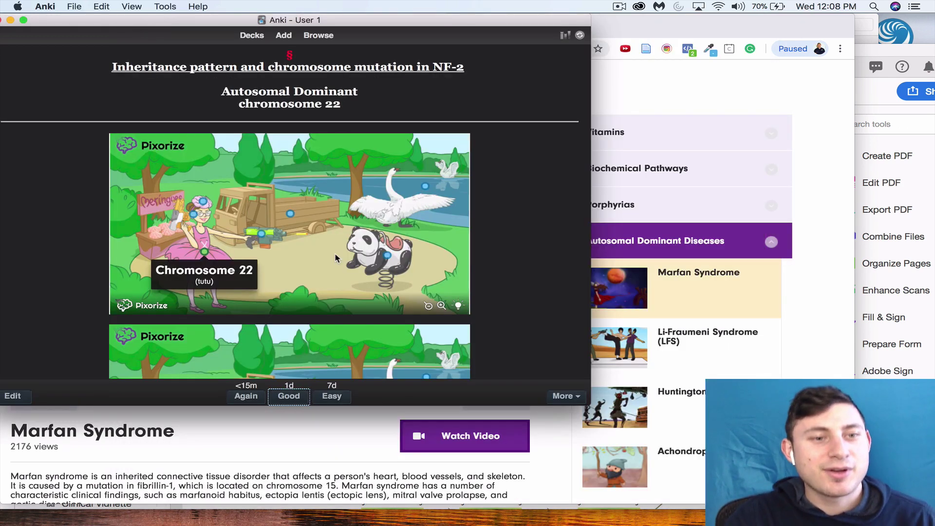
key("space")
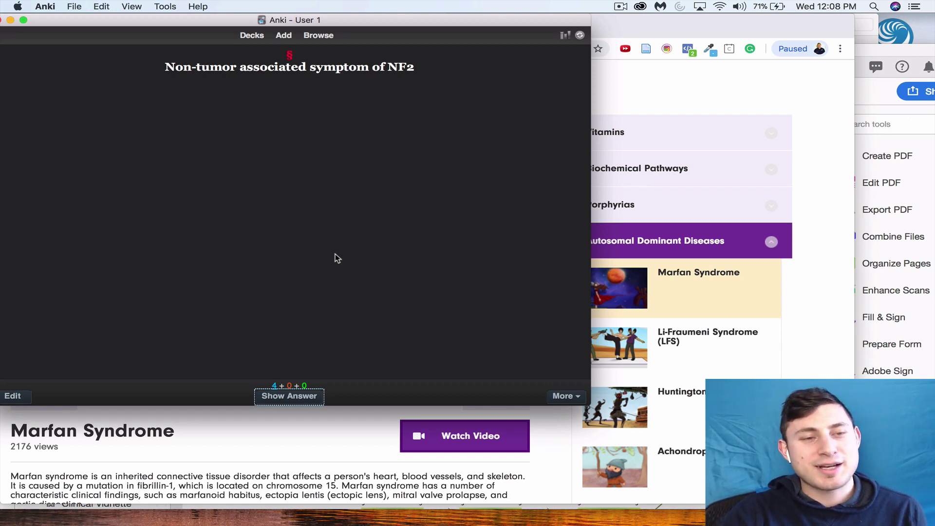
key("space")
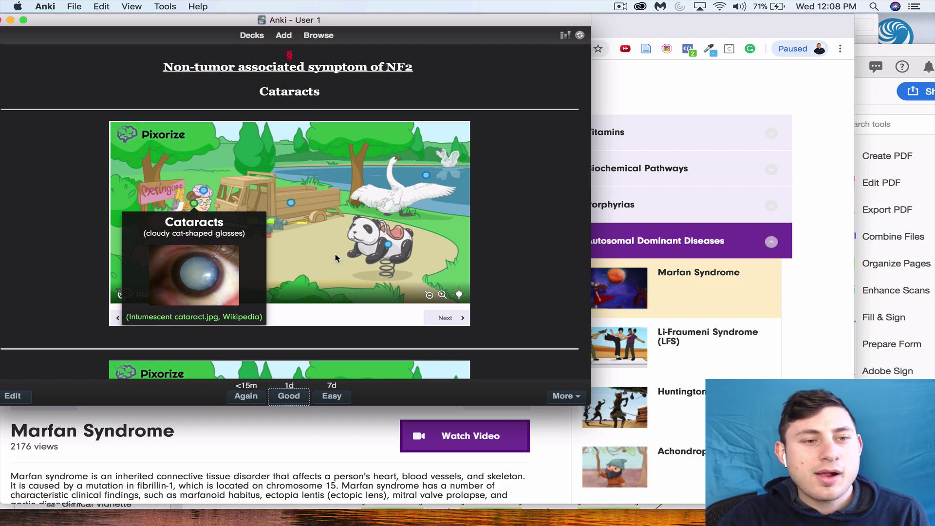
scroll(296, 266, "down", 5)
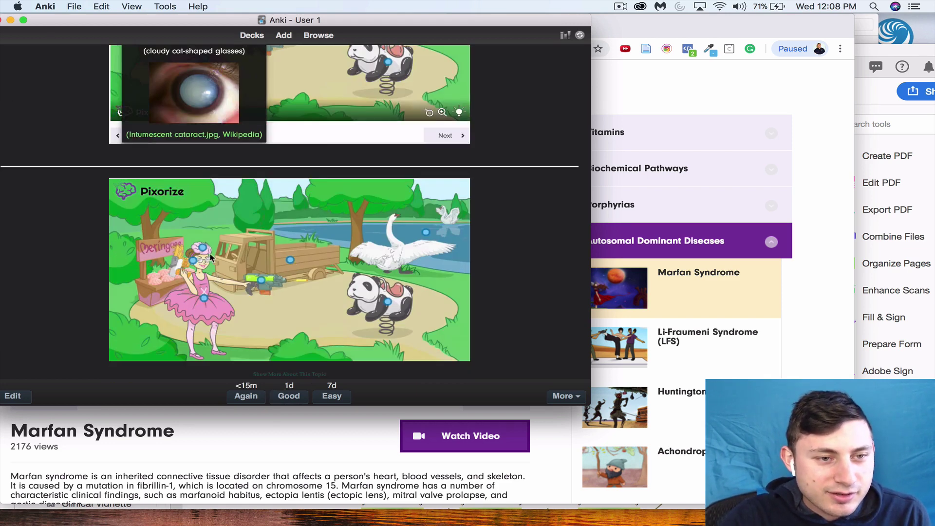
key("space")
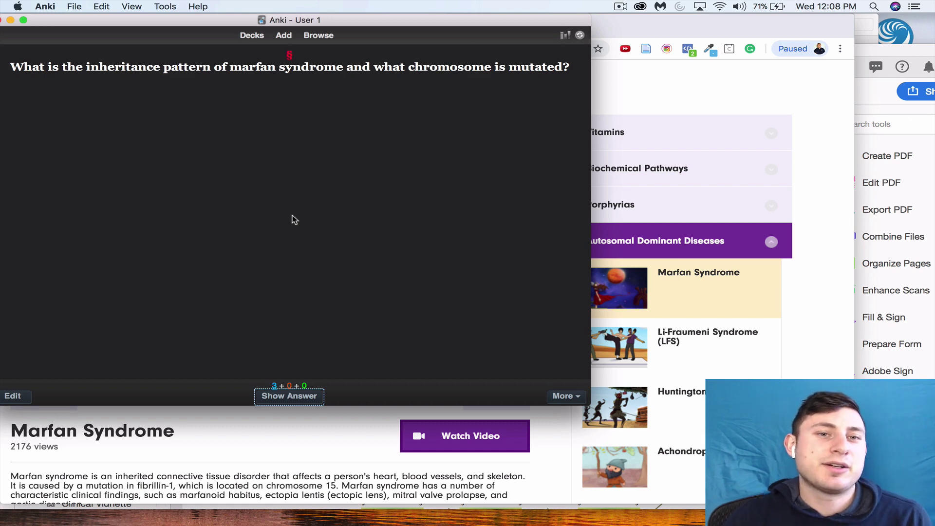
Show the Marfan card's answer: autosomal dominant, chromosome 15
key("space")
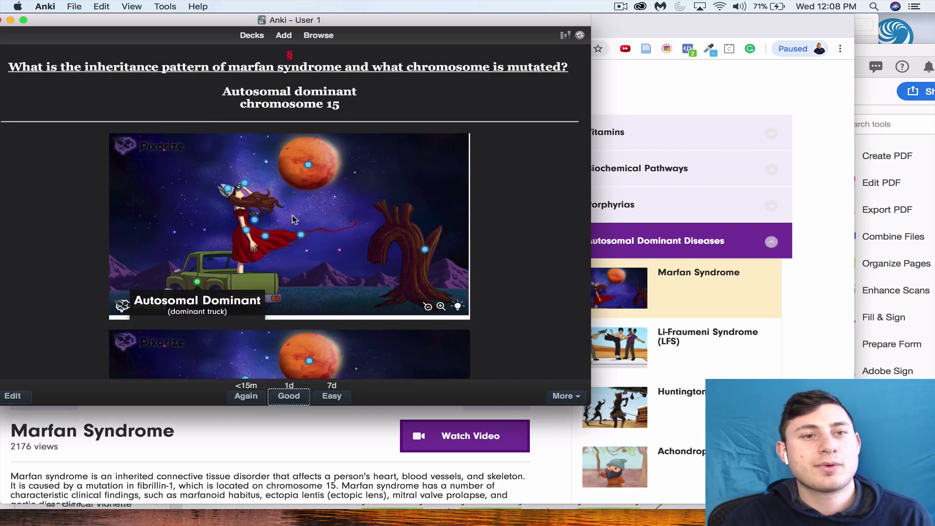